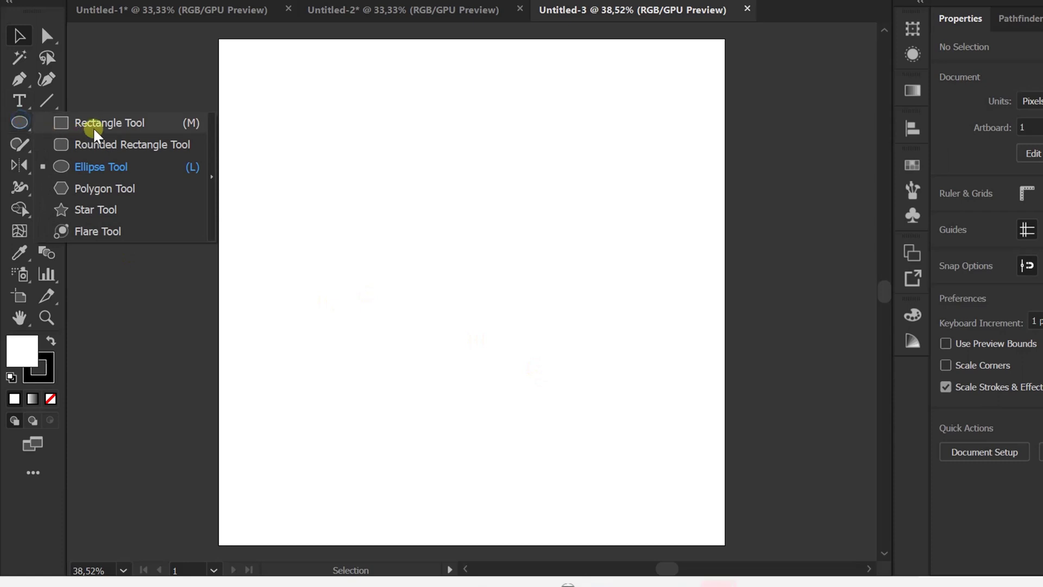
- Create a 1000 x 1000 px rectangle and fill it with a mid-gray swatch
click(103, 123)
click(333, 167)
key(Return)
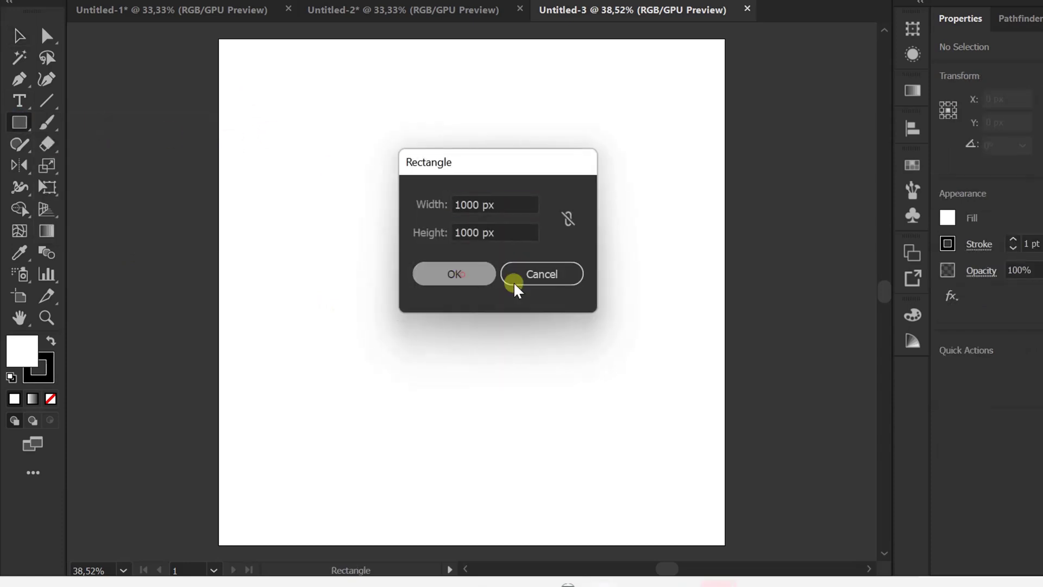
click(948, 217)
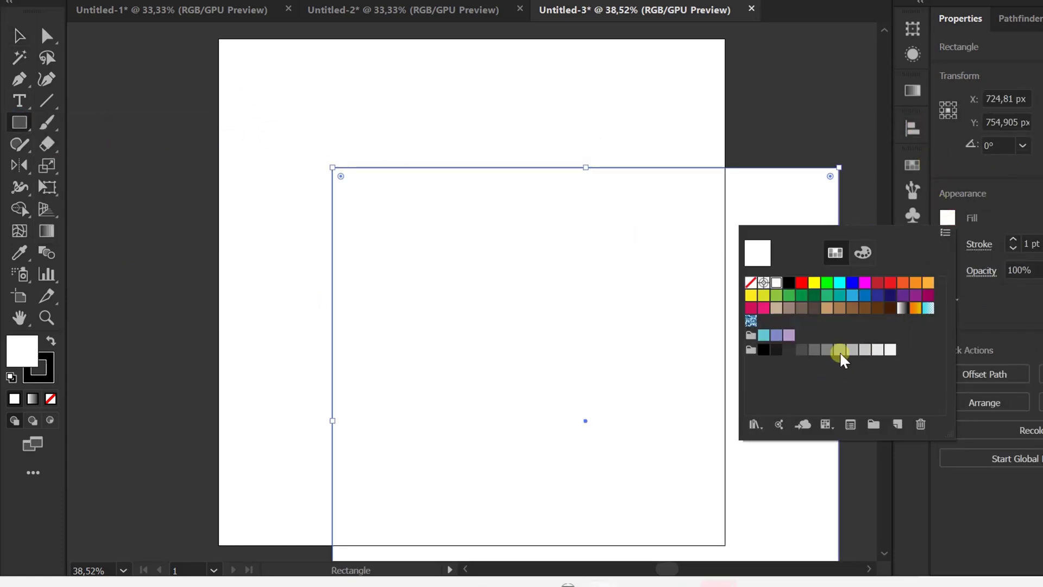
click(840, 350)
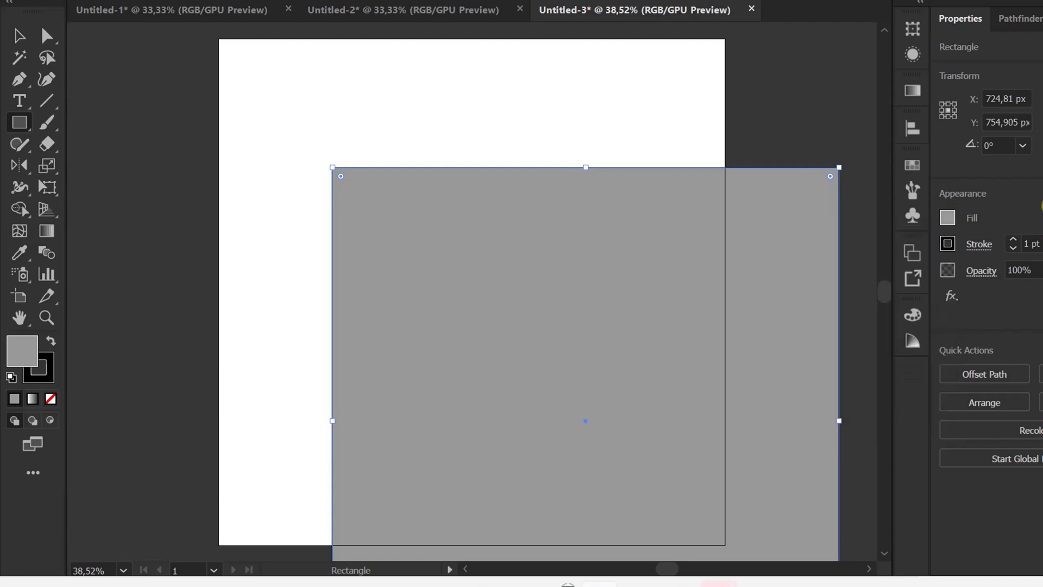
- Center the gray rectangle horizontally and vertically on the artboard
click(913, 127)
click(731, 169)
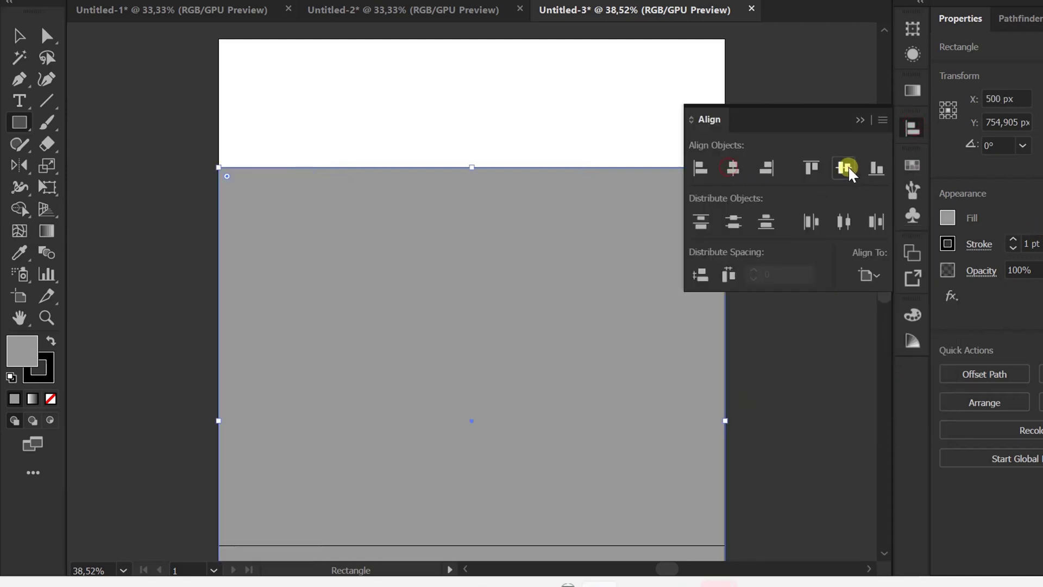
click(843, 167)
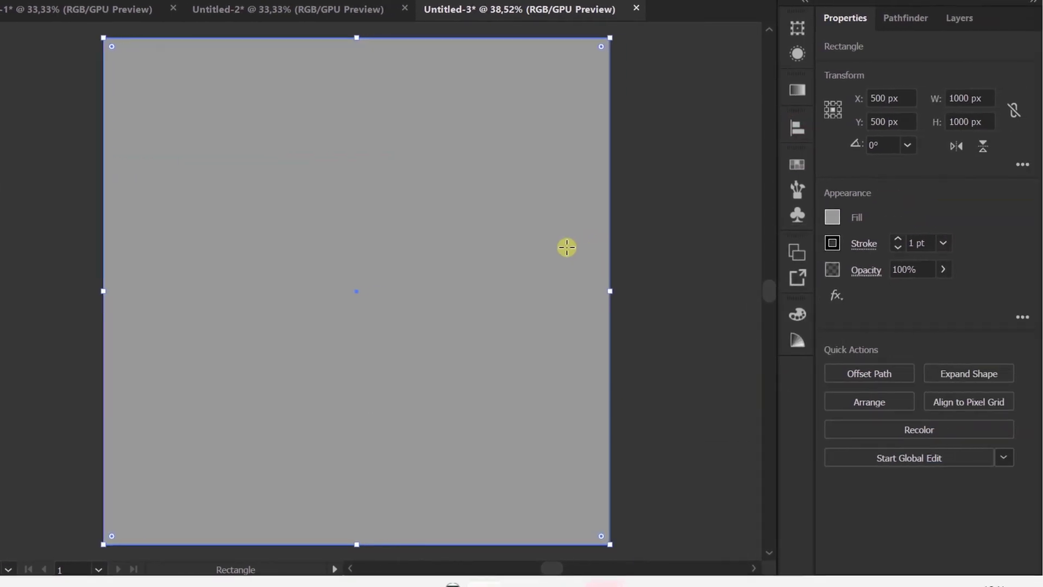
- Lock the layer holding the gray background and add a new layer above it
click(958, 18)
click(916, 225)
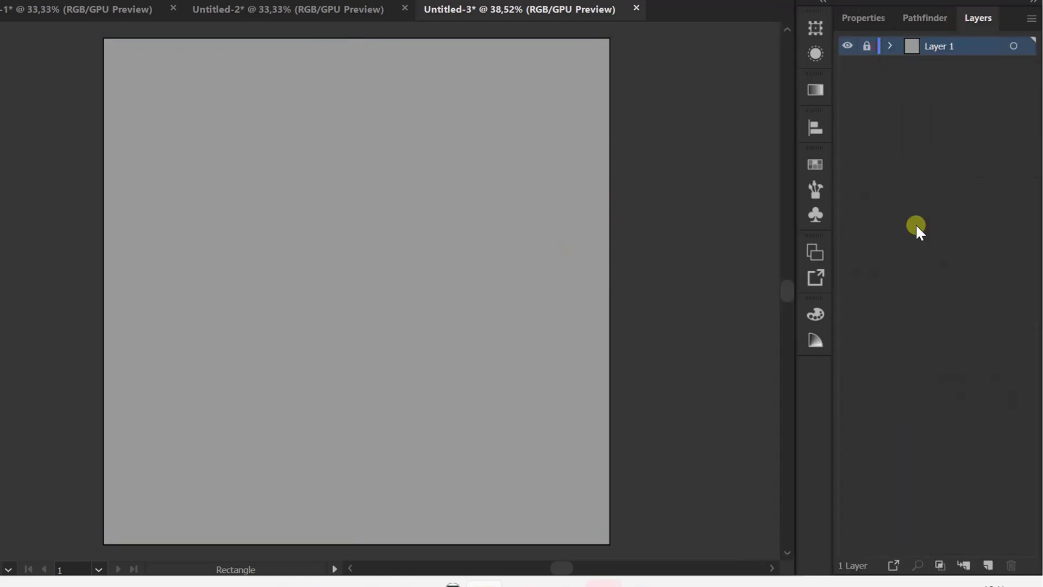
click(981, 552)
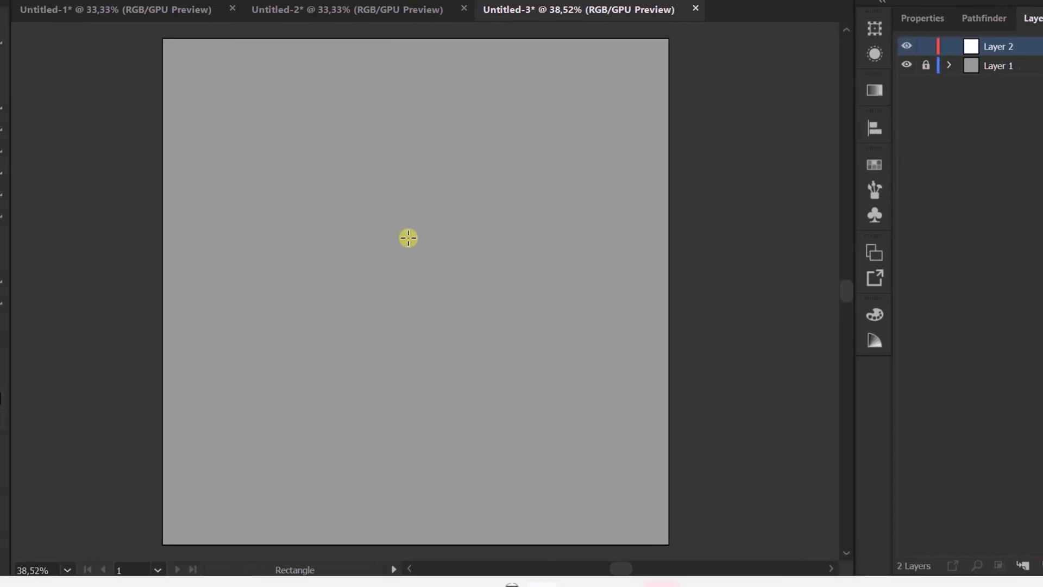
- Draw a circle about 306 px in diameter near the middle of the artboard with the Ellipse tool
drag(20, 121, 92, 165)
drag(398, 197, 508, 353)
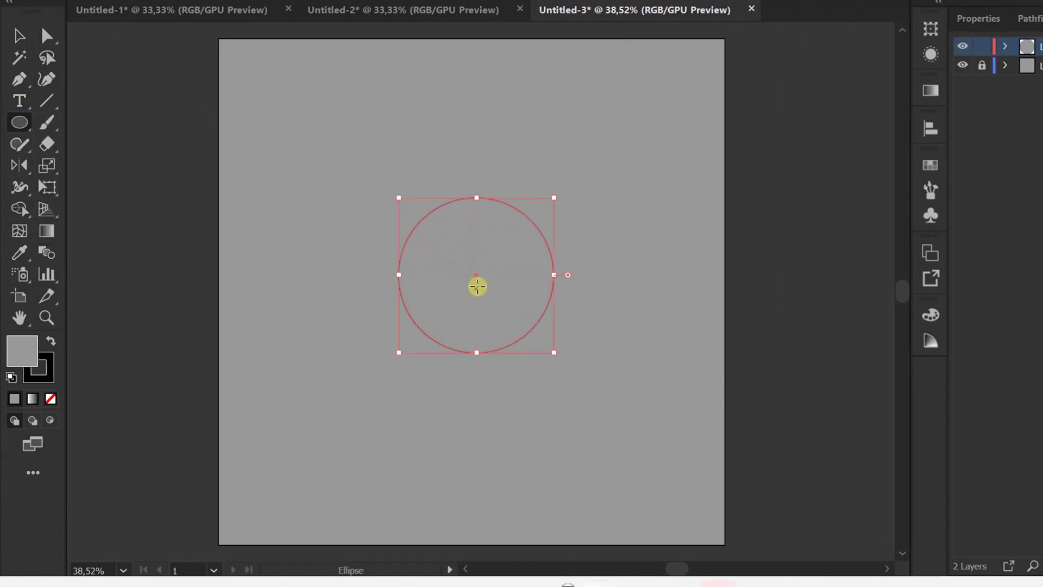
drag(475, 277, 465, 277)
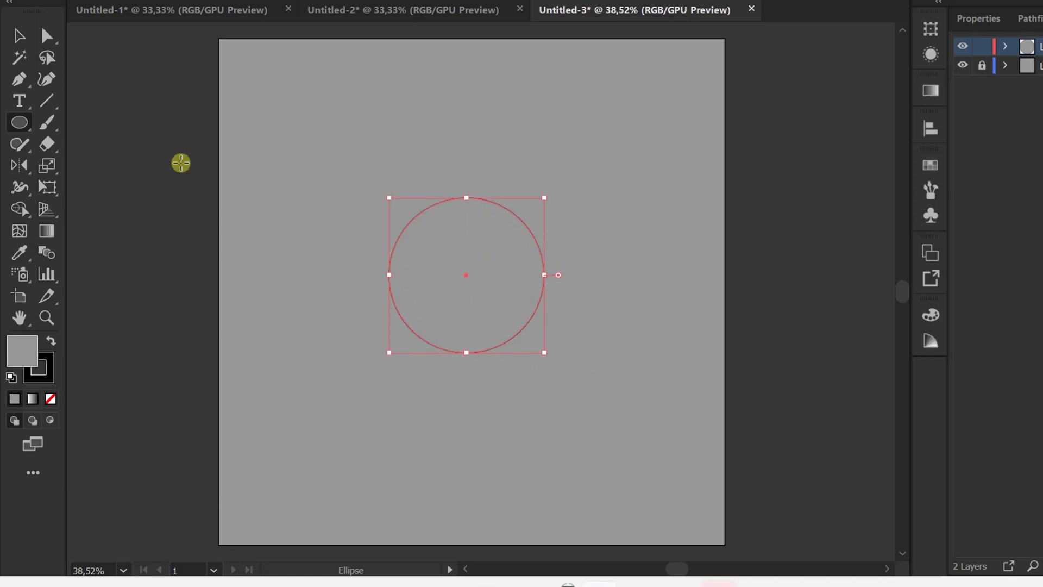
- Draw a 45° diagonal line that cuts across the lower-right part of the circle
click(47, 101)
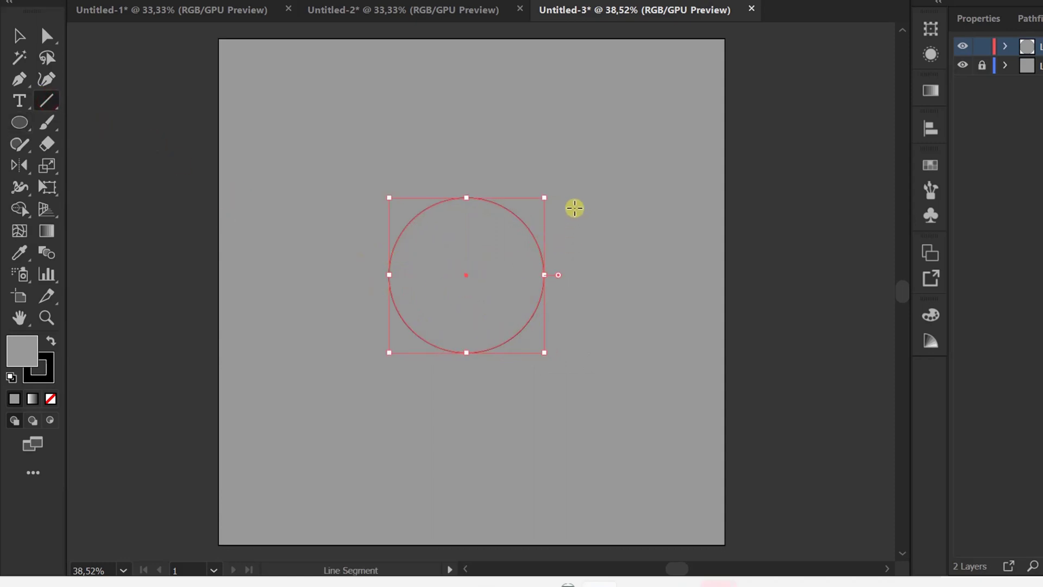
mouse_move(574, 208)
mouse_down()
mouse_move(540, 272)
mouse_move(503, 303)
mouse_move(429, 402)
mouse_up()
drag(499, 298, 509, 311)
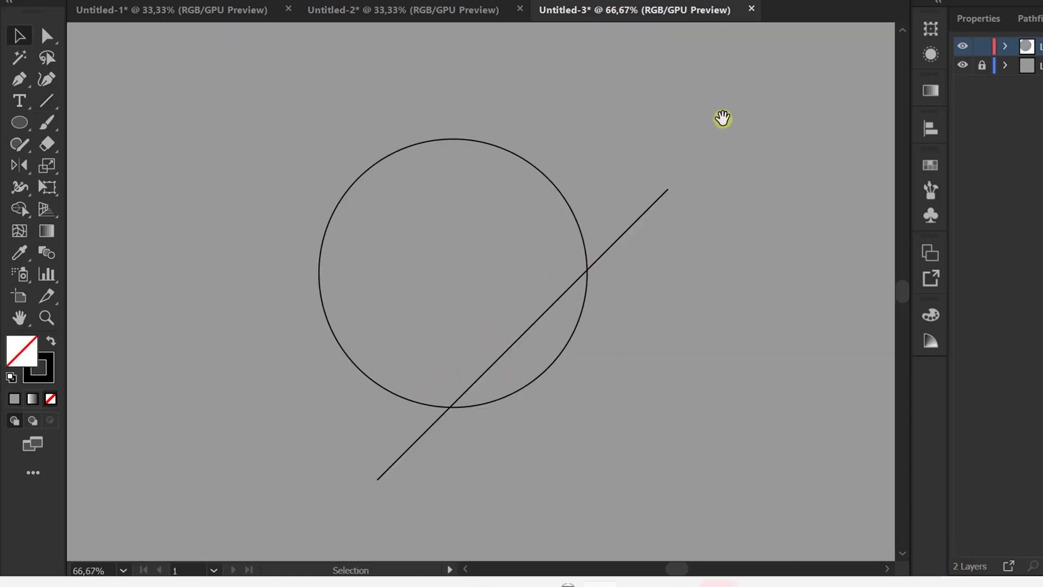
- Split the circle along the diagonal line into a large part and a lower-right segment with Shape Builder
key(ctrl+a)
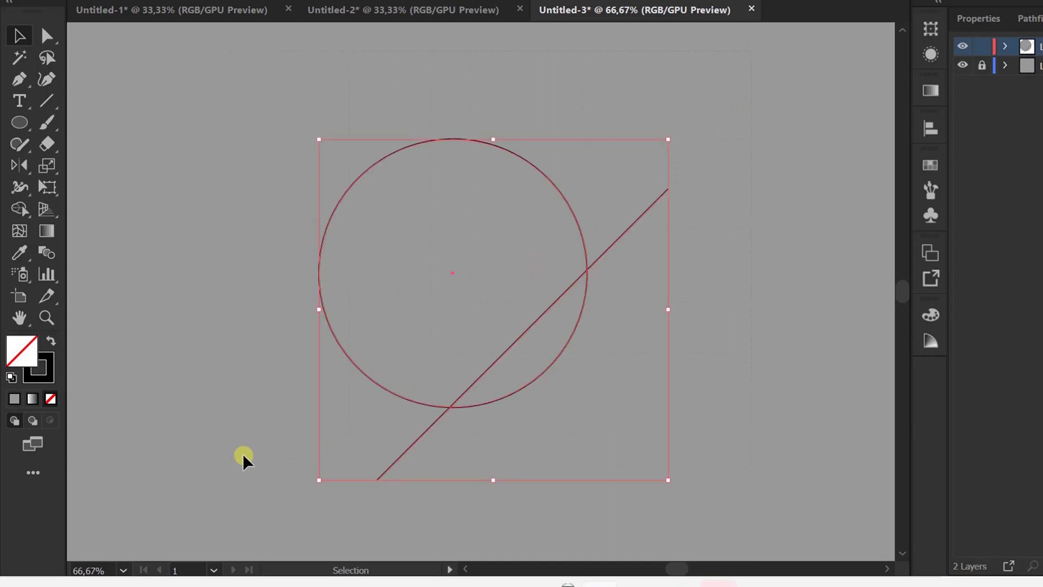
click(18, 205)
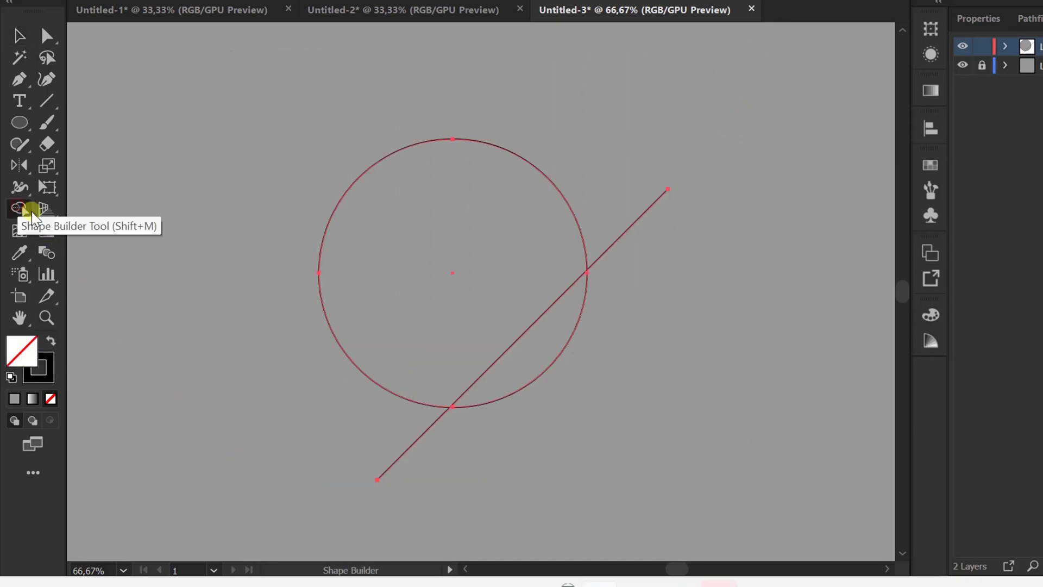
click(537, 341)
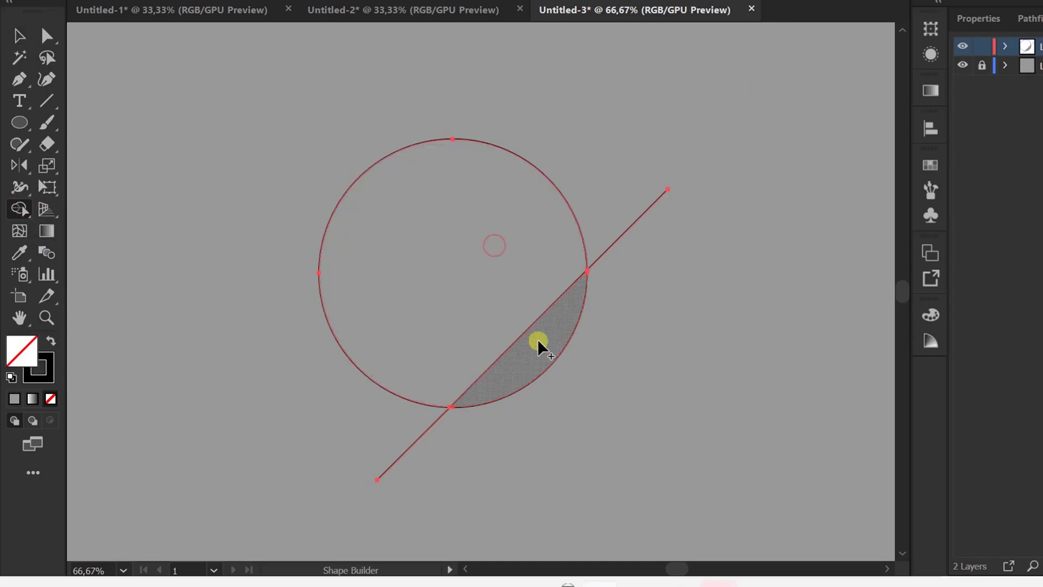
key(v)
click(728, 328)
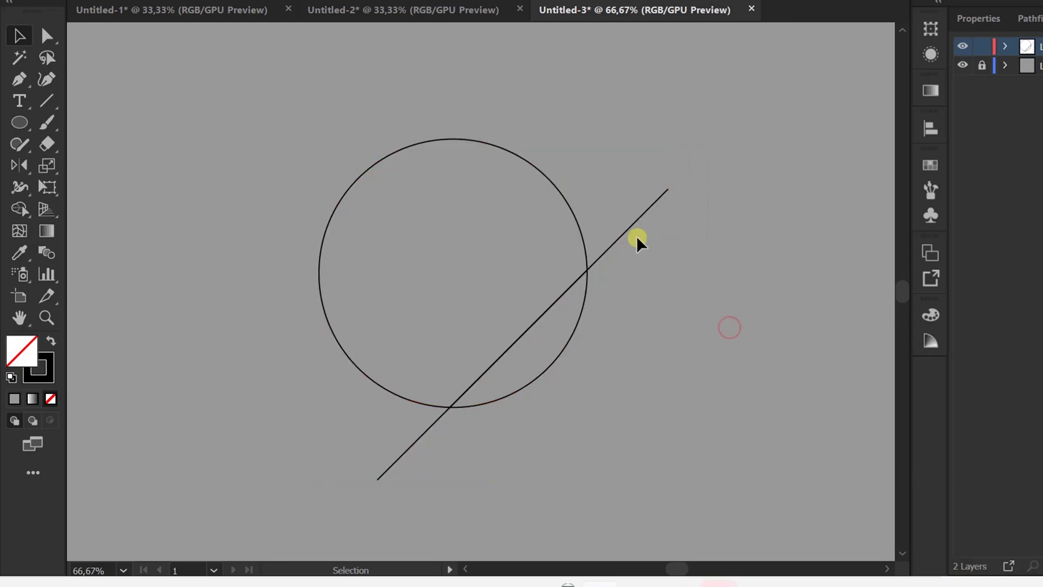
- Delete the two ends of the diagonal line that stick out beyond the circle
drag(637, 238, 600, 275)
key(Delete)
drag(467, 444, 298, 470)
key(Delete)
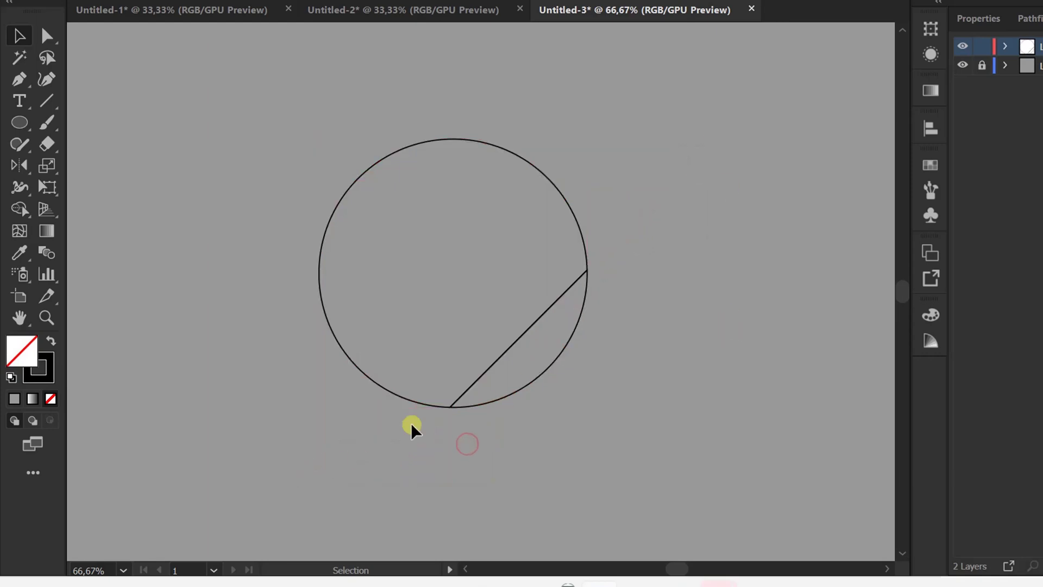
- Reflect the lower-right circle segment across a 45° axis so that it folds inward over the circle
drag(625, 333, 550, 388)
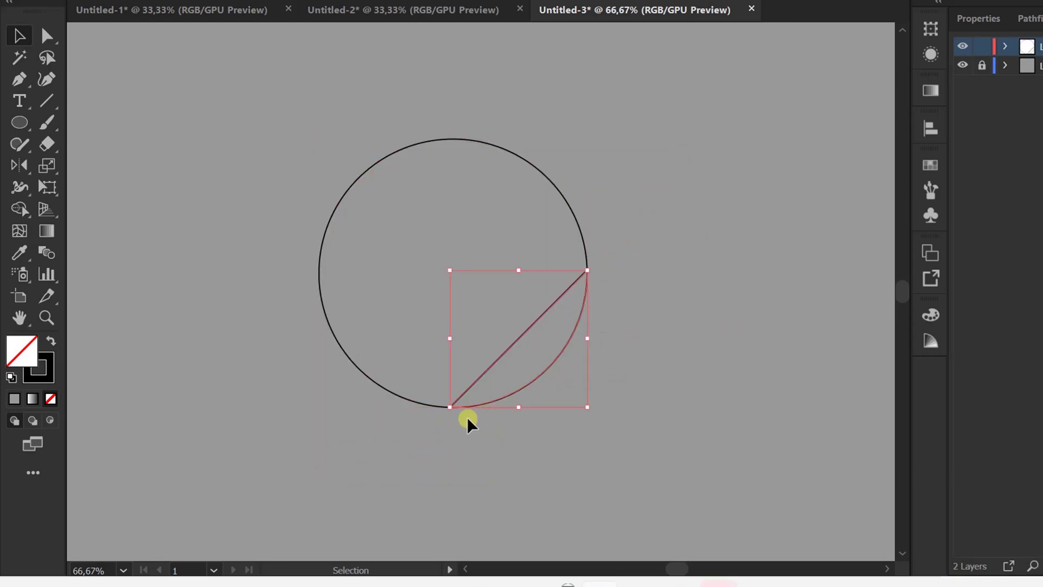
drag(21, 168, 93, 185)
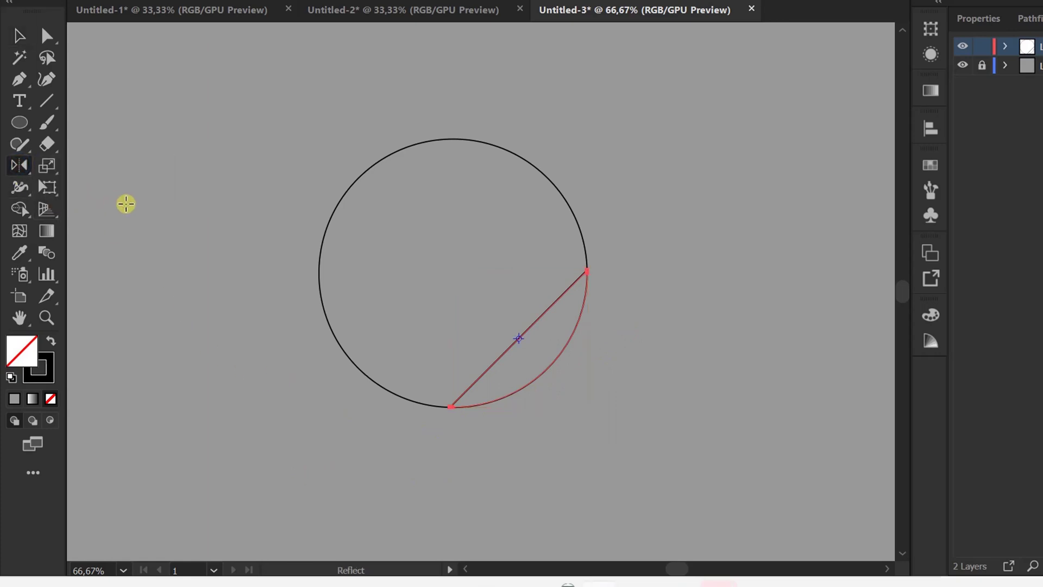
double_click(18, 162)
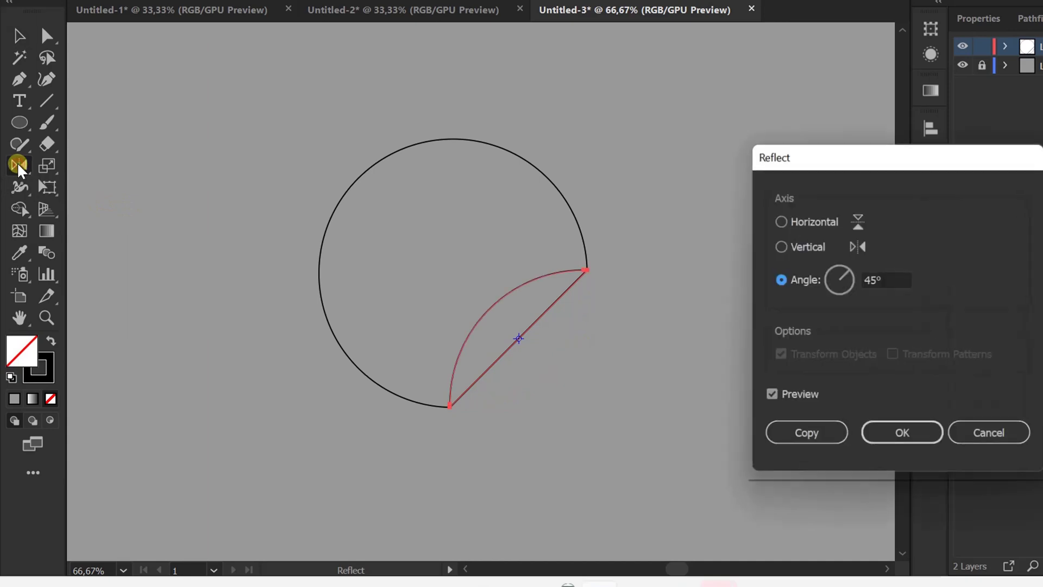
click(656, 382)
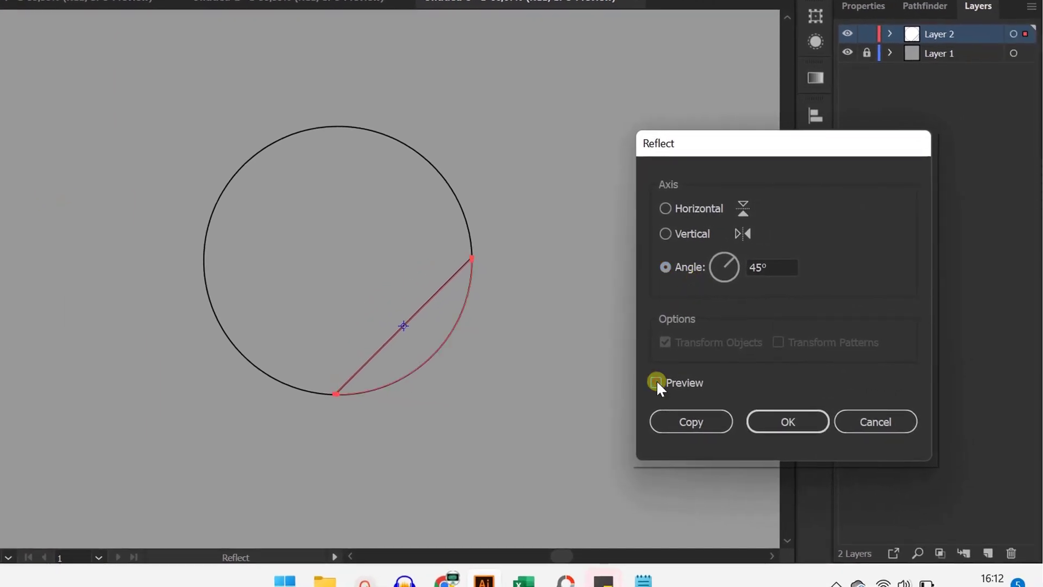
click(656, 382)
click(725, 266)
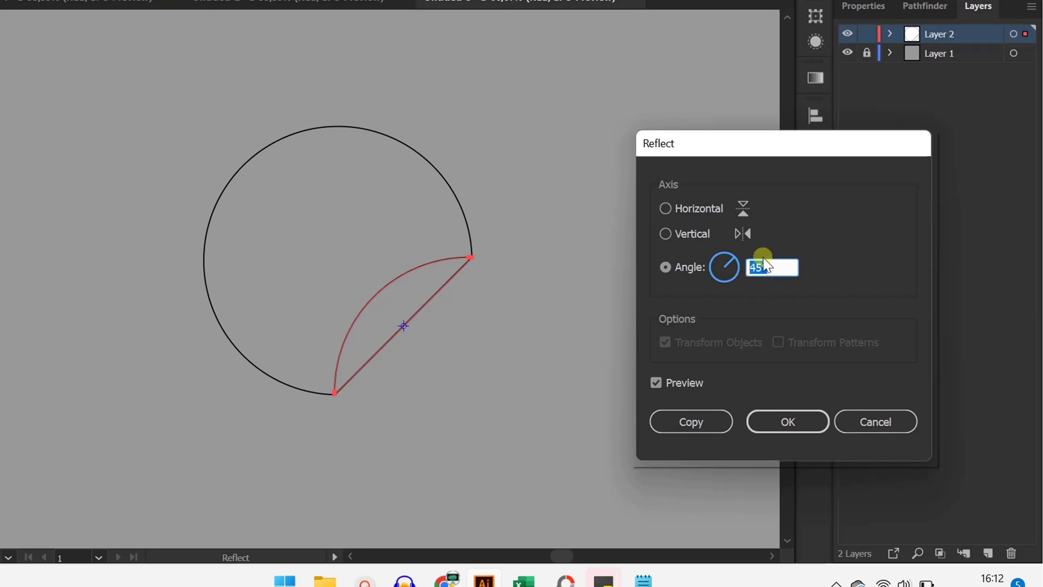
click(790, 422)
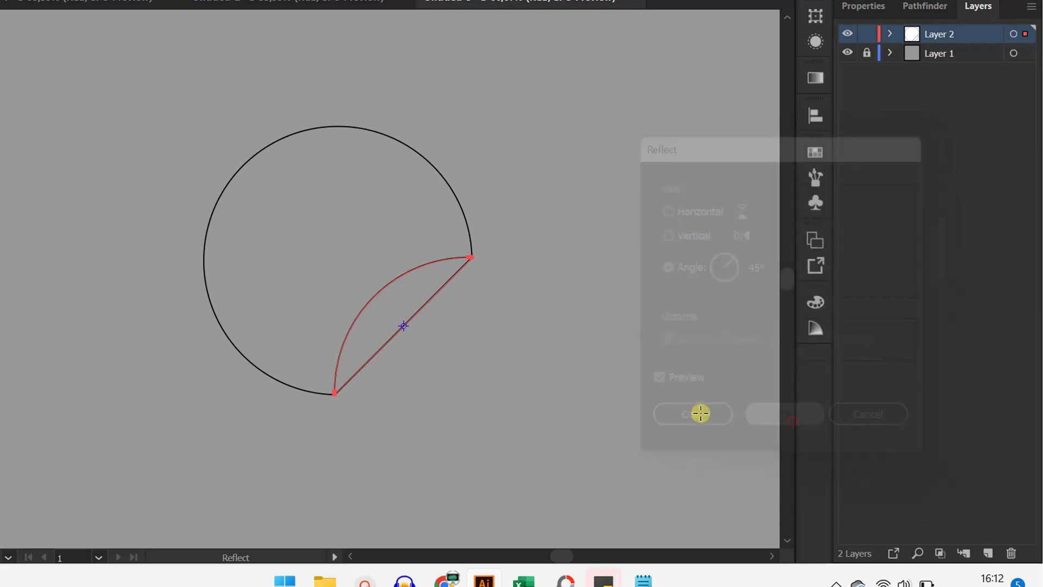
click(473, 352)
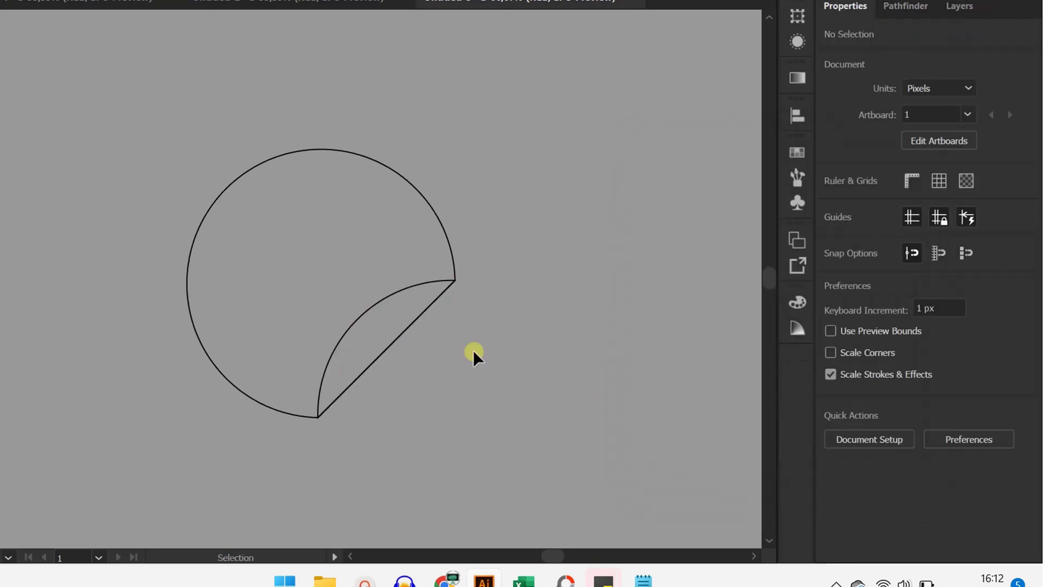
- Fill the folded segment with a white-to-black linear gradient at an angle of -45°
click(359, 316)
click(794, 81)
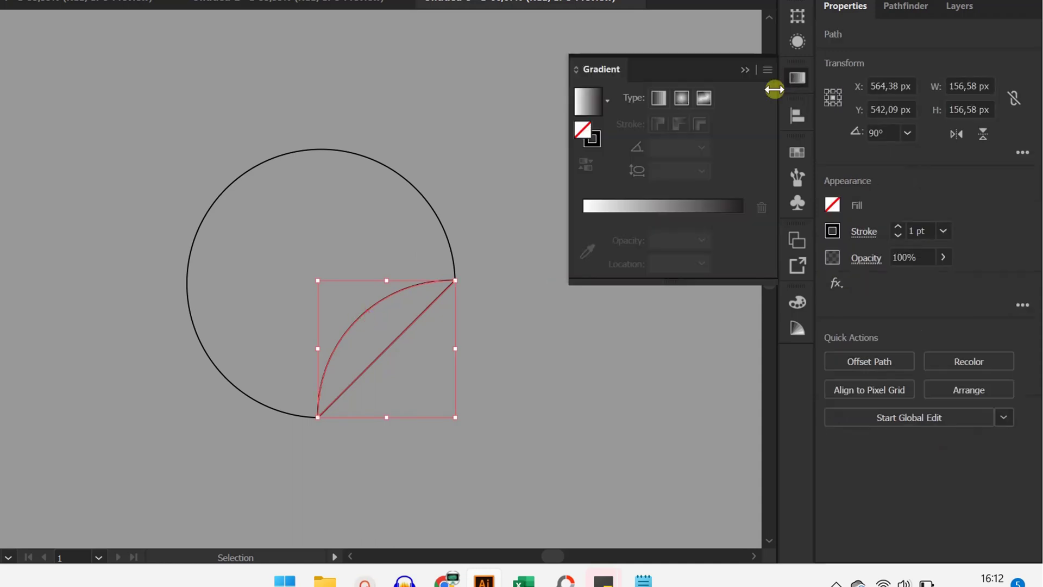
click(598, 100)
click(702, 169)
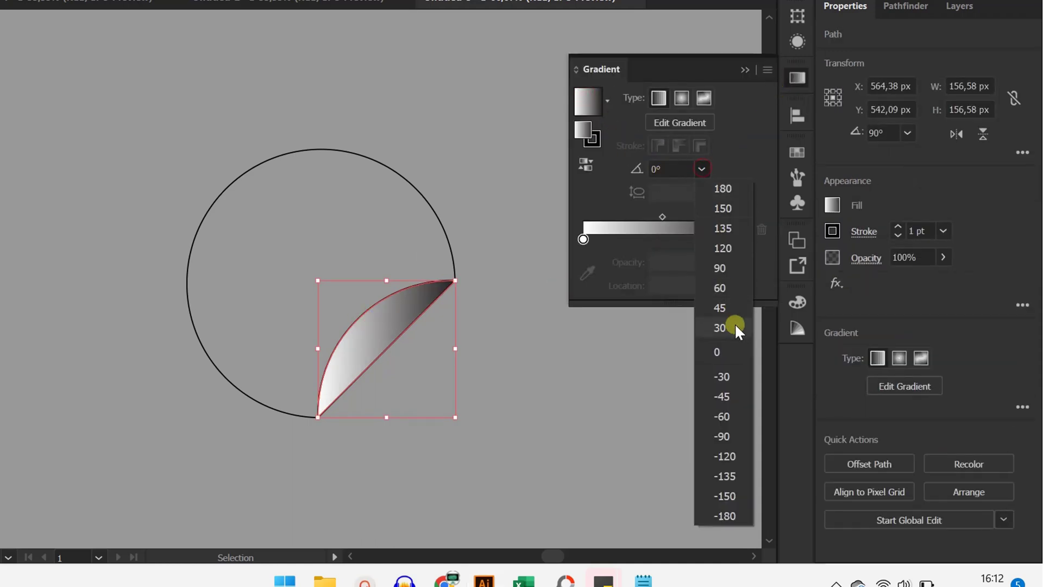
click(725, 396)
- Move the gradient's white color stop to the 50% location
drag(586, 239, 662, 240)
click(688, 286)
text(5)
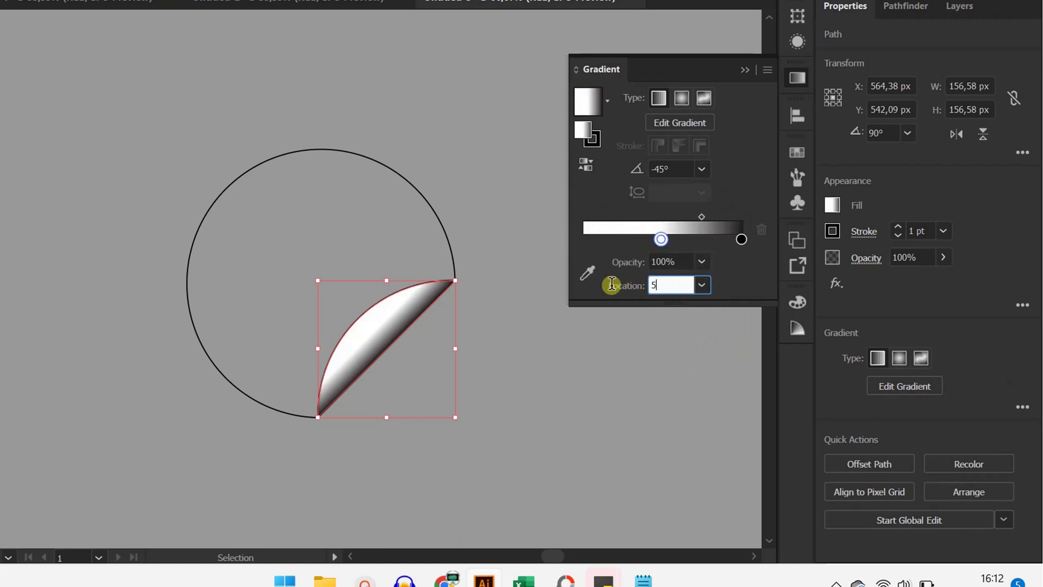
text(0)
- Add a color stop at the gradient's start and color both end stops dark gray, R=77 G=77 B=77
click(585, 241)
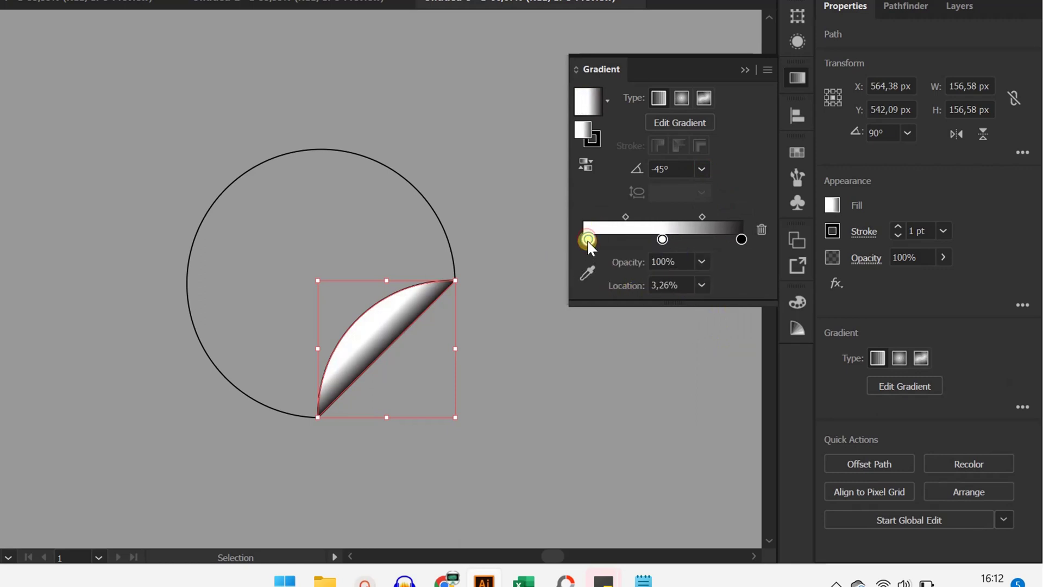
double_click(582, 240)
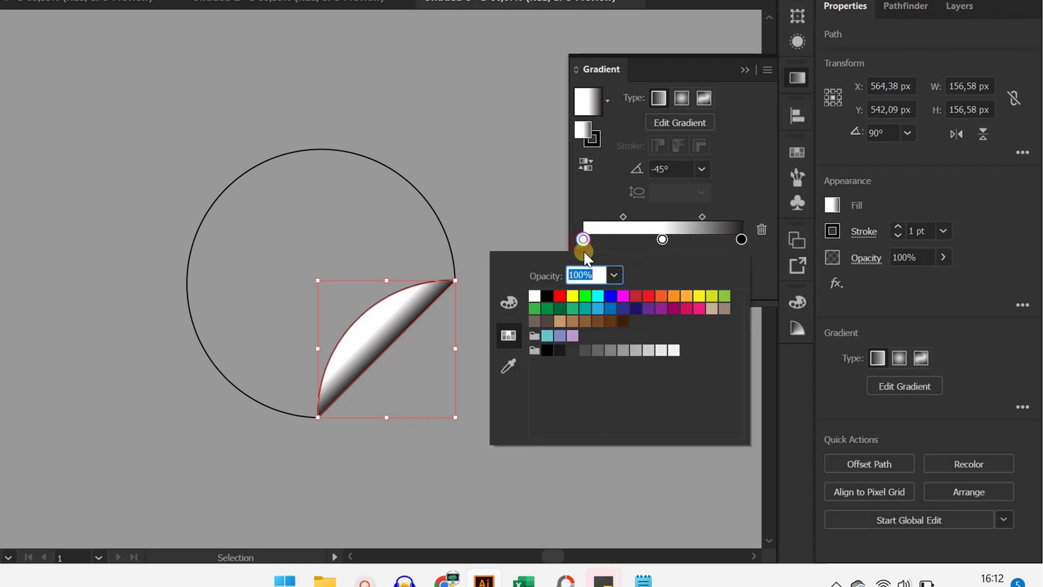
click(573, 352)
click(585, 351)
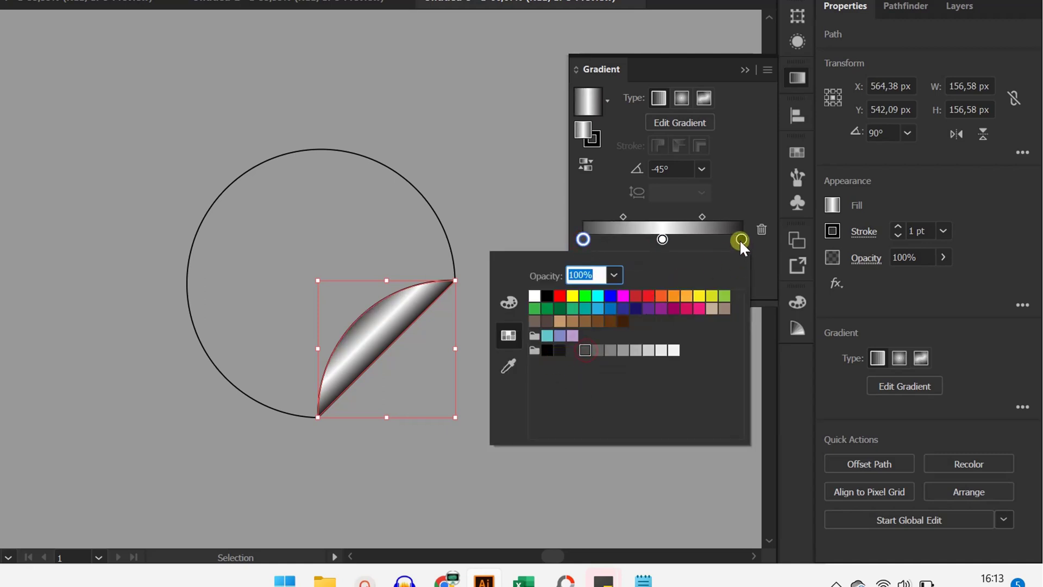
double_click(740, 239)
click(582, 352)
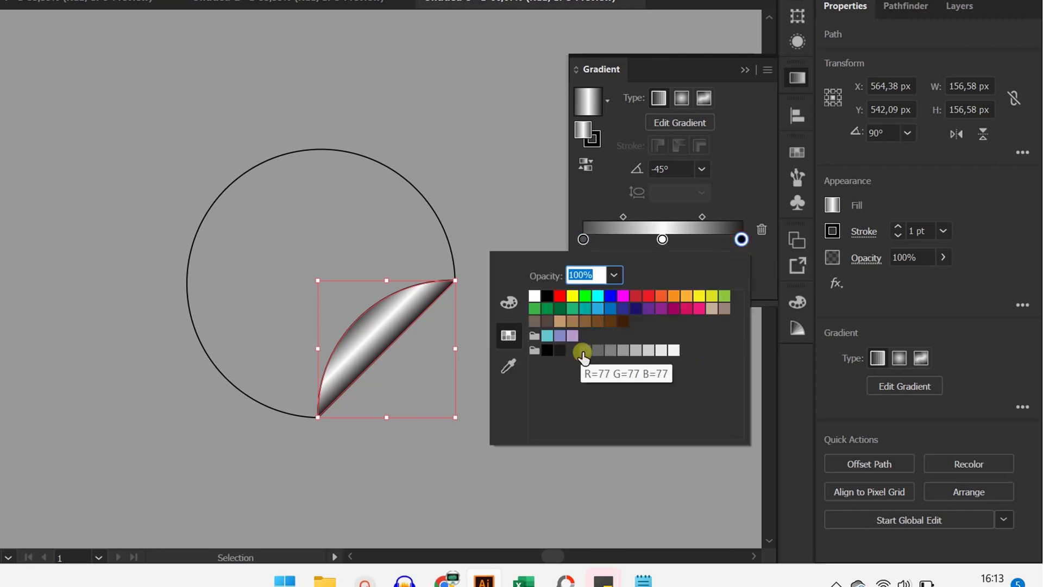
- Set the gradient's first midpoint to a location of 20% and its second midpoint to 70%
click(658, 239)
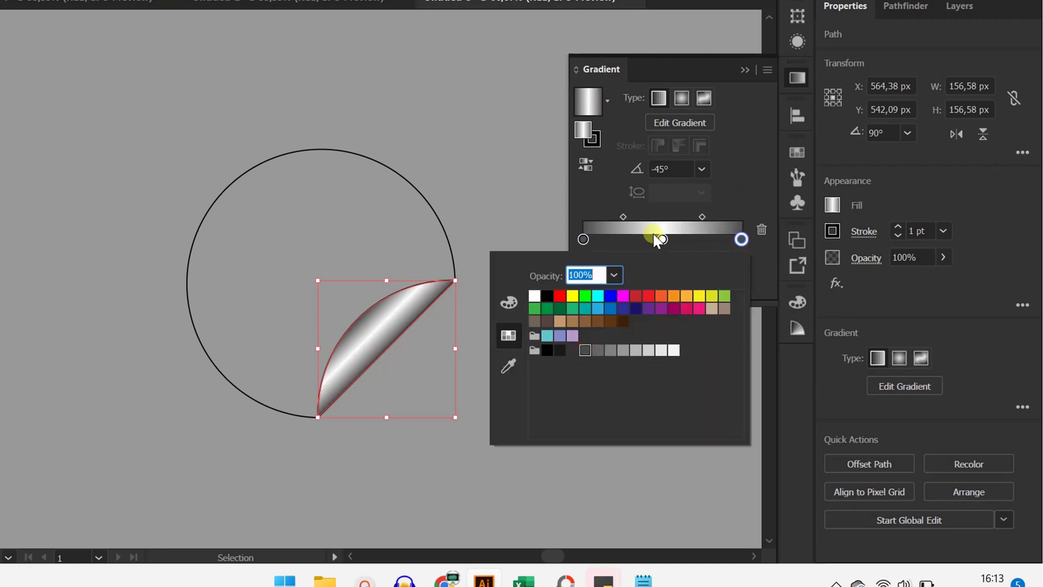
click(624, 217)
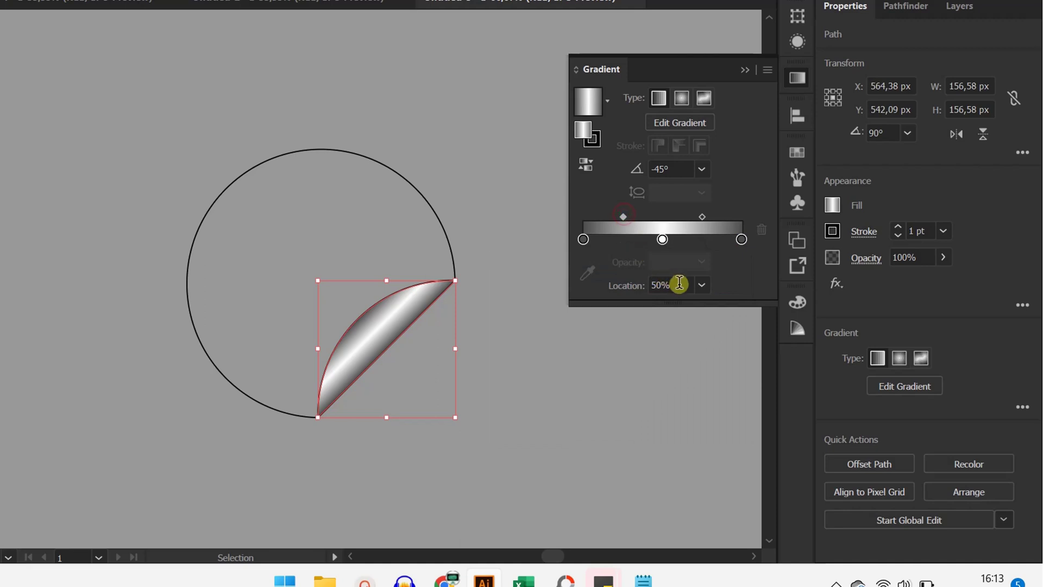
drag(679, 284, 621, 288)
text(20)
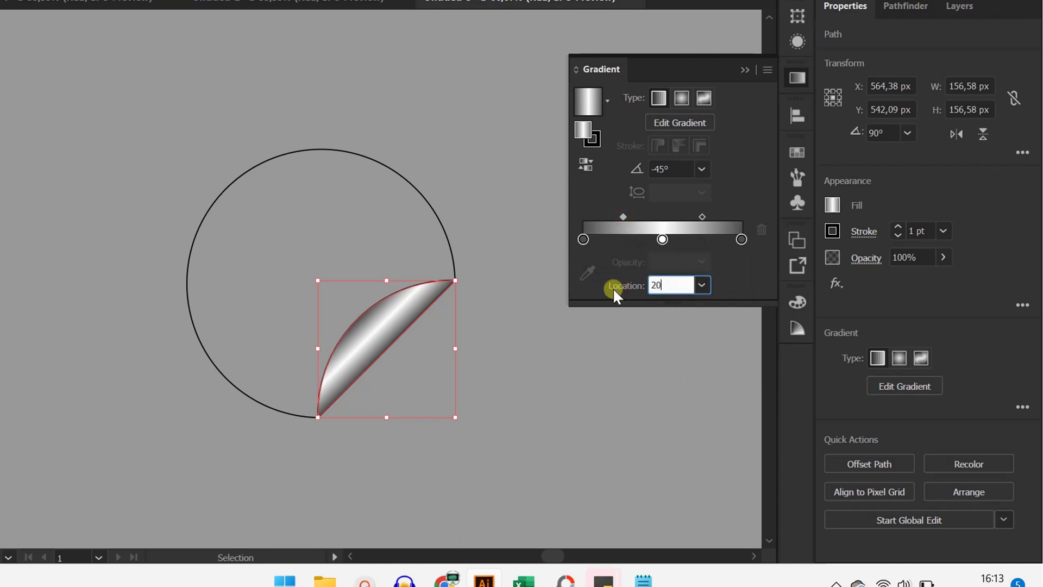
click(739, 273)
click(702, 217)
drag(677, 284, 625, 291)
text(70)
key(Return)
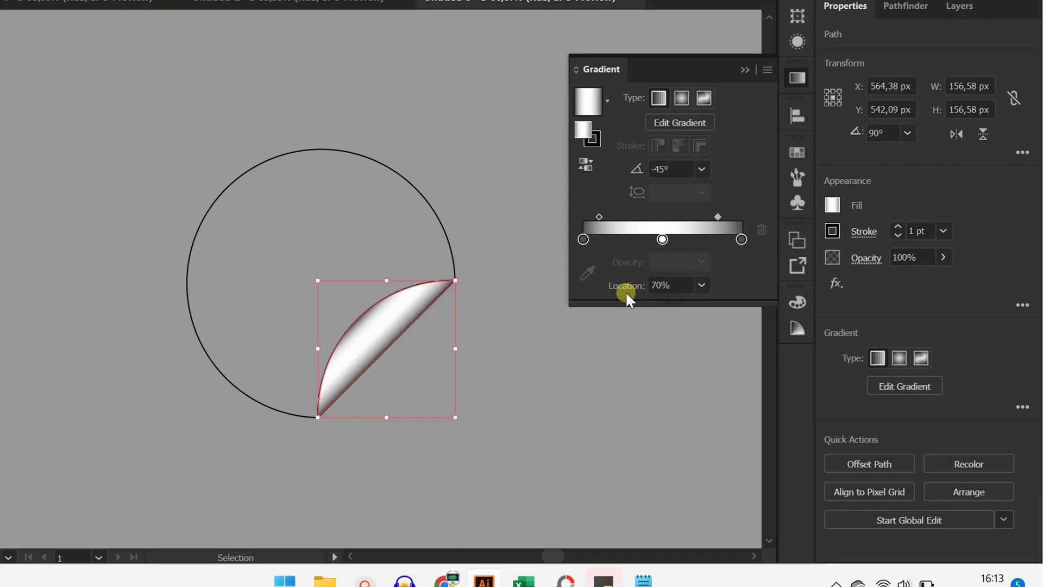
click(742, 70)
- Fill the large sticker circle with a white-to-black linear gradient at an angle of -45°
drag(381, 95, 309, 191)
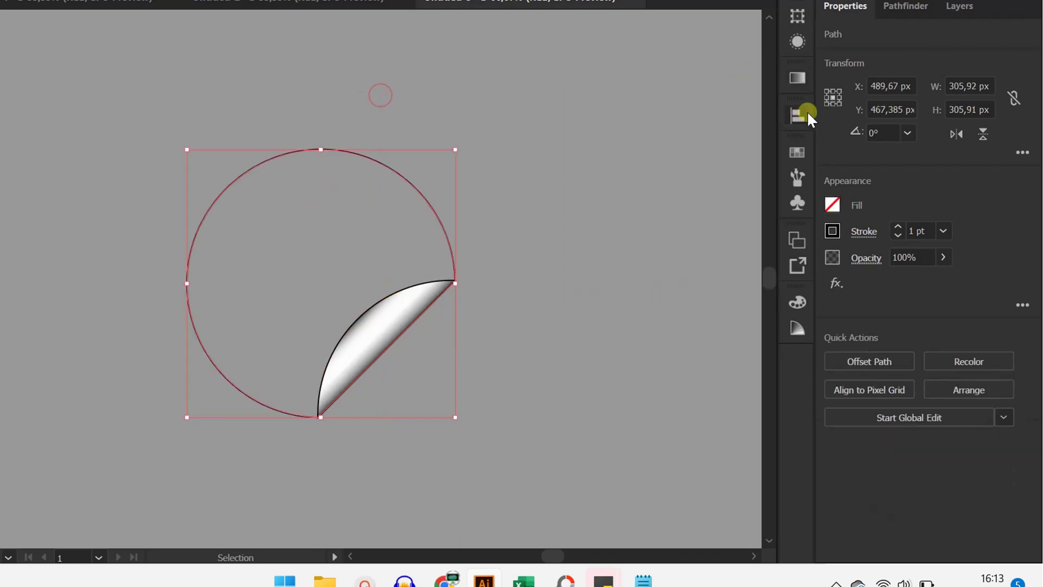
click(798, 78)
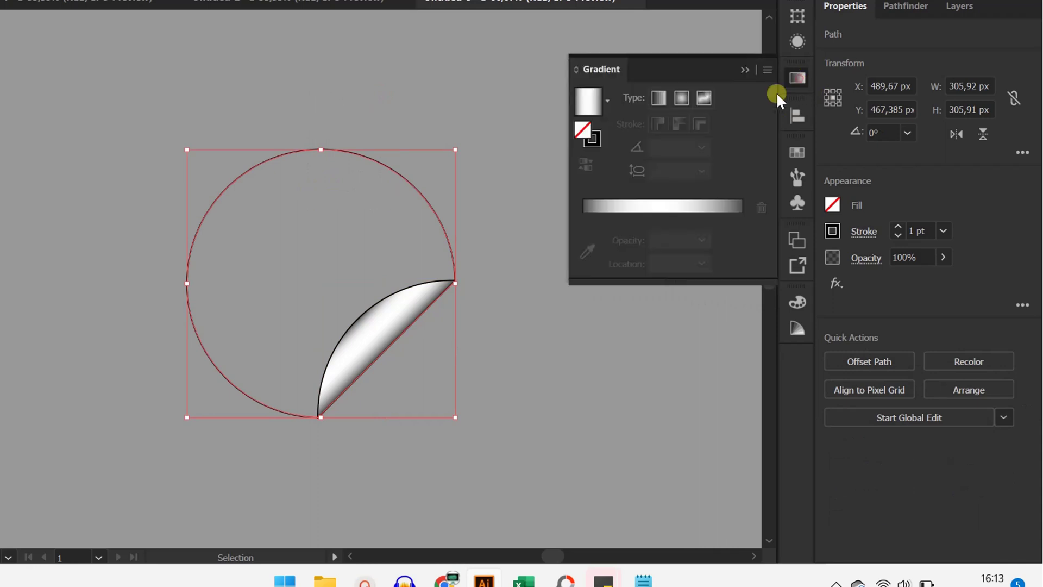
click(607, 104)
click(481, 136)
click(702, 170)
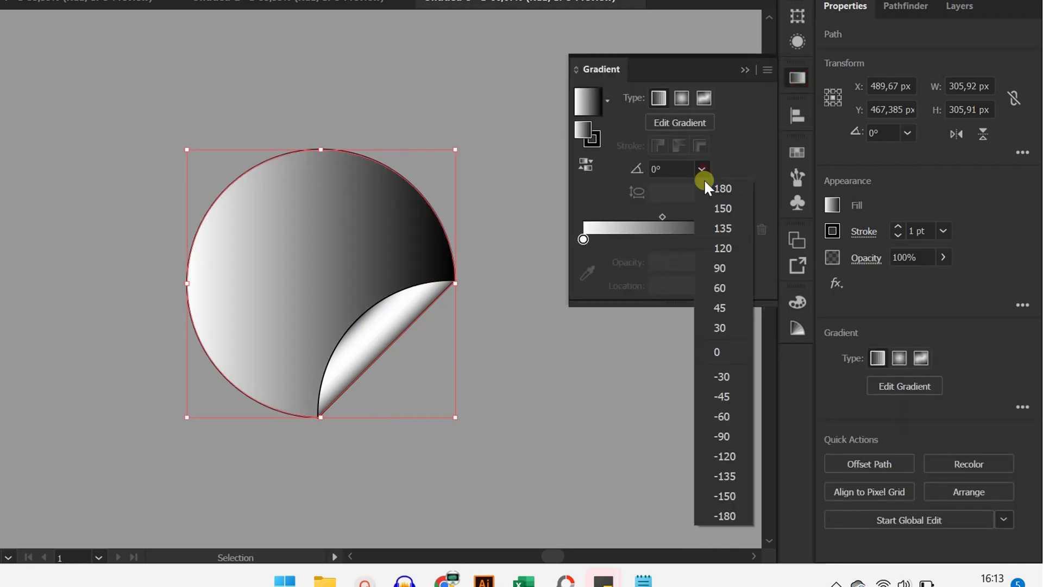
click(731, 394)
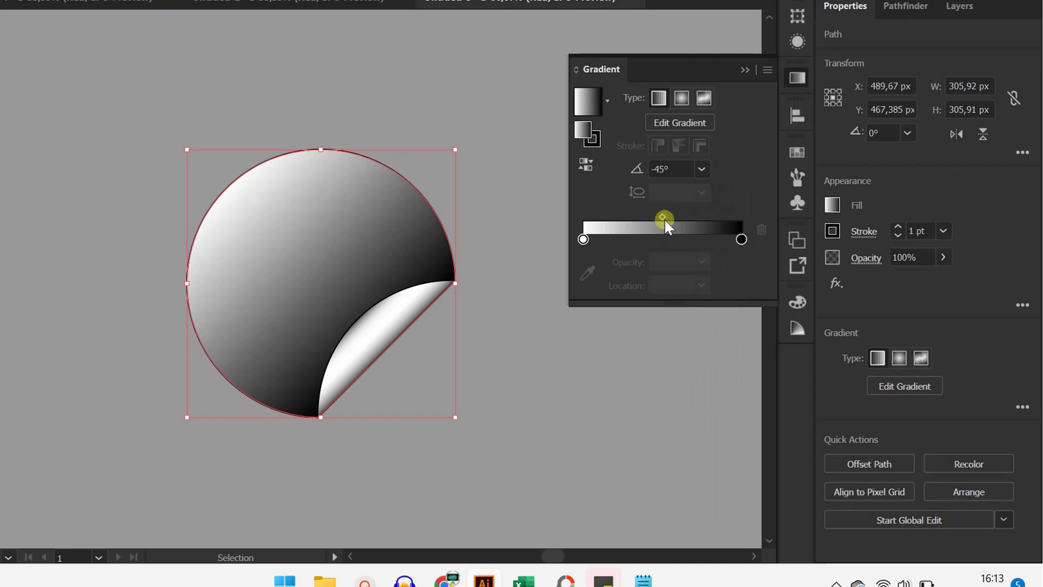
- Set the circle gradient's midpoint to a location of 87% and color its white stop yellow
drag(664, 218, 721, 215)
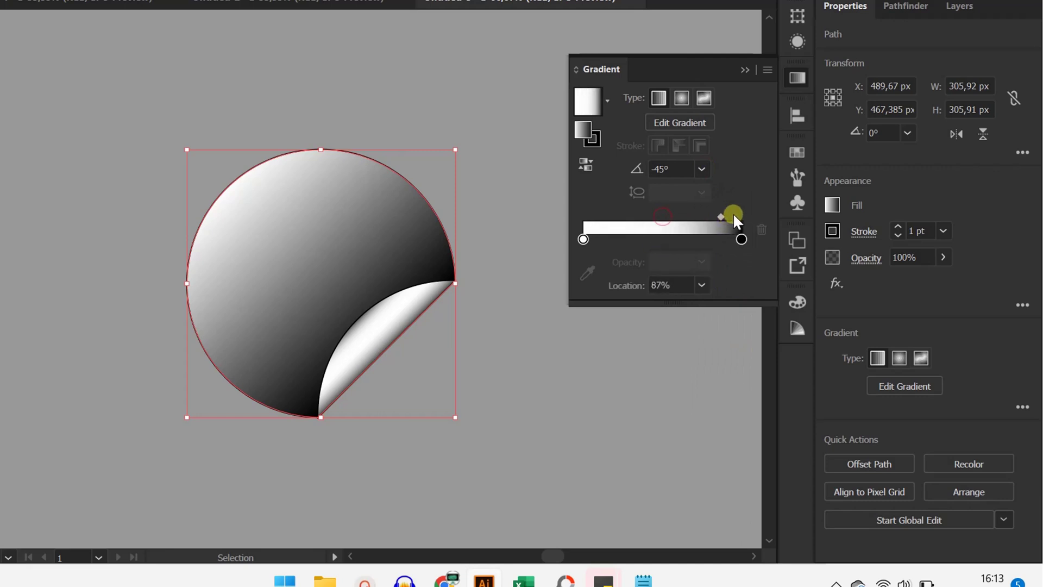
double_click(583, 239)
click(572, 295)
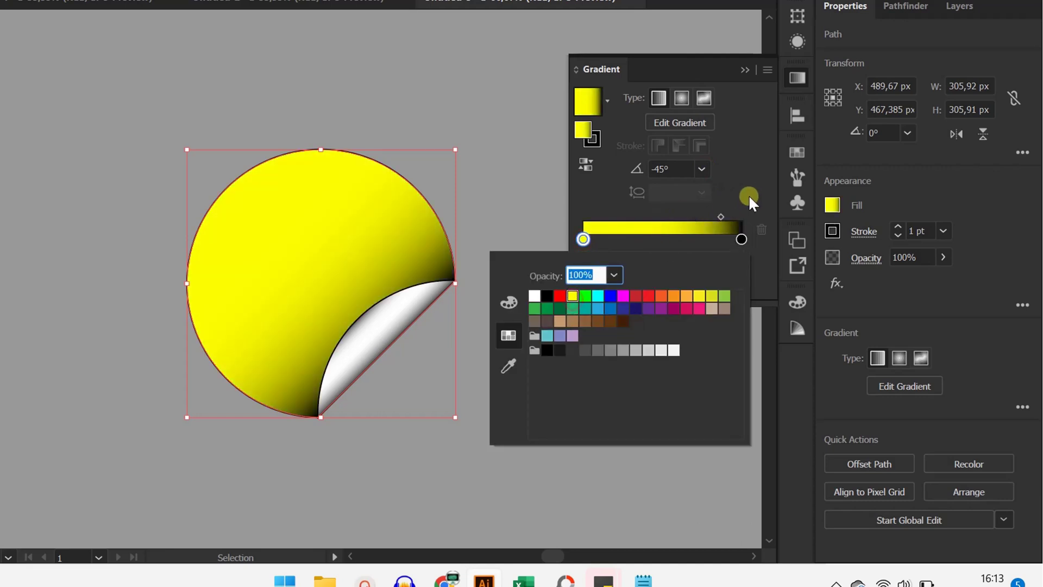
click(744, 69)
click(743, 70)
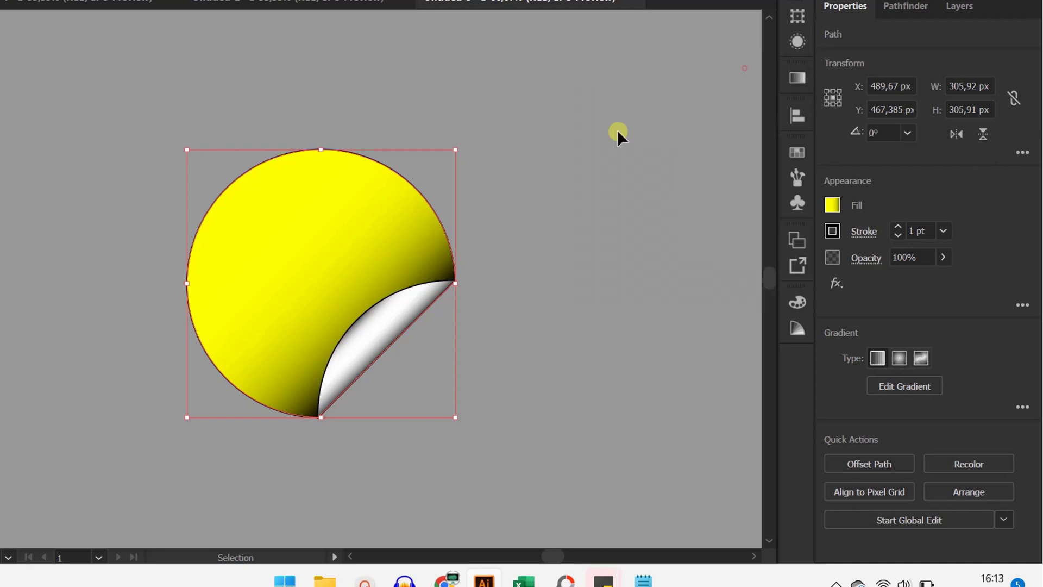
- Remove the stroke from both the sticker circle and the folded segment
click(552, 135)
click(261, 407)
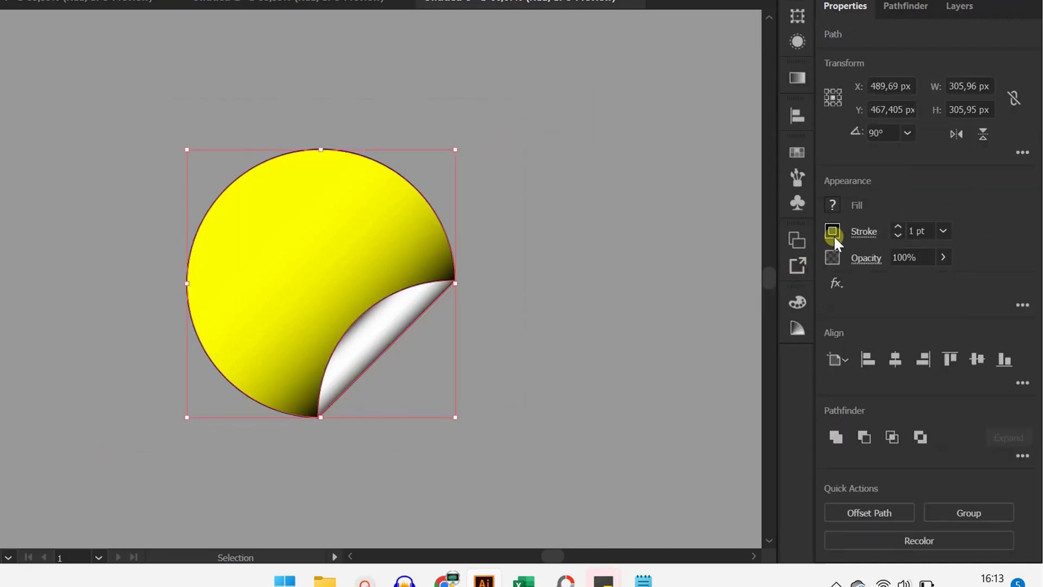
click(832, 231)
click(636, 299)
click(646, 172)
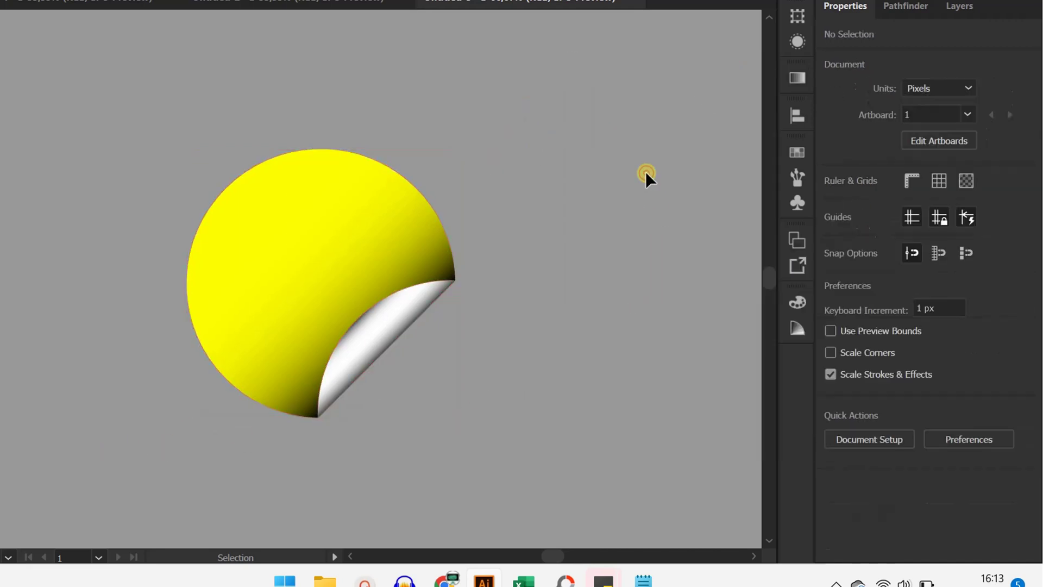
- Adjust the circle's gradient on the artwork, extending its end slightly past the fold and moving the yellow stop to about 59%
click(46, 241)
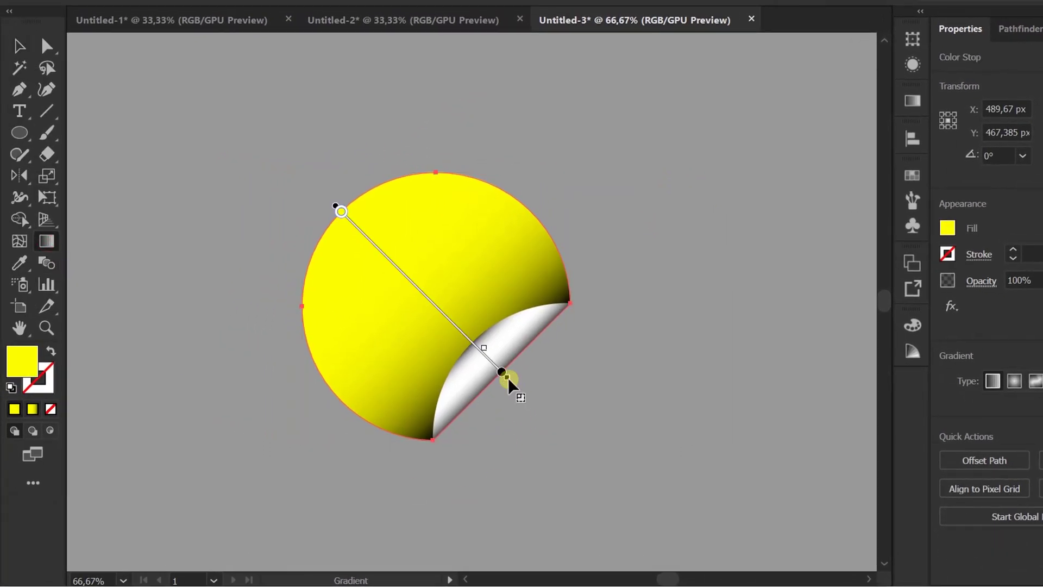
mouse_move(507, 378)
mouse_down()
mouse_move(524, 391)
mouse_move(517, 385)
mouse_up()
drag(341, 212, 401, 285)
click(19, 46)
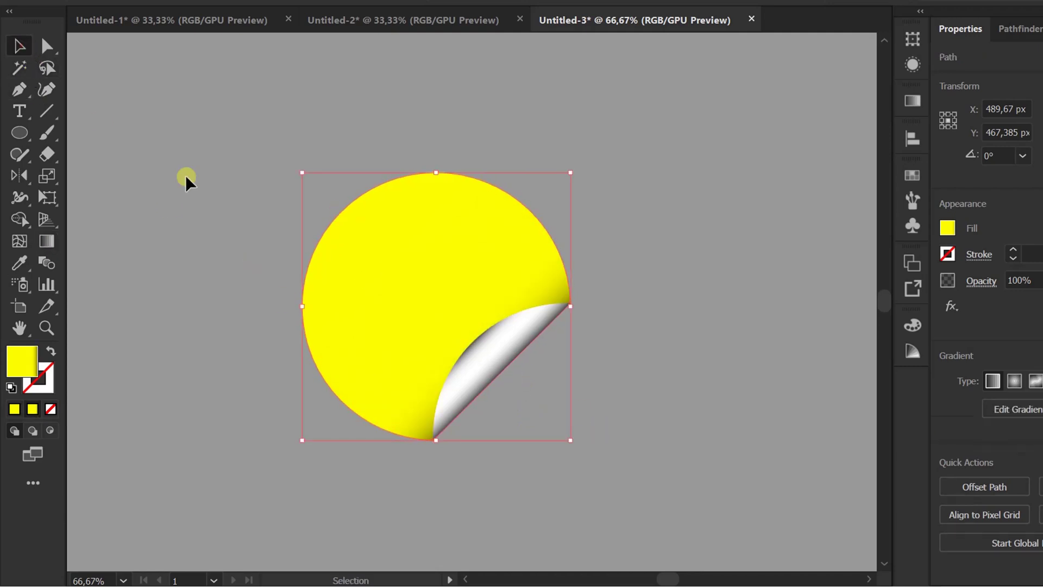
click(185, 175)
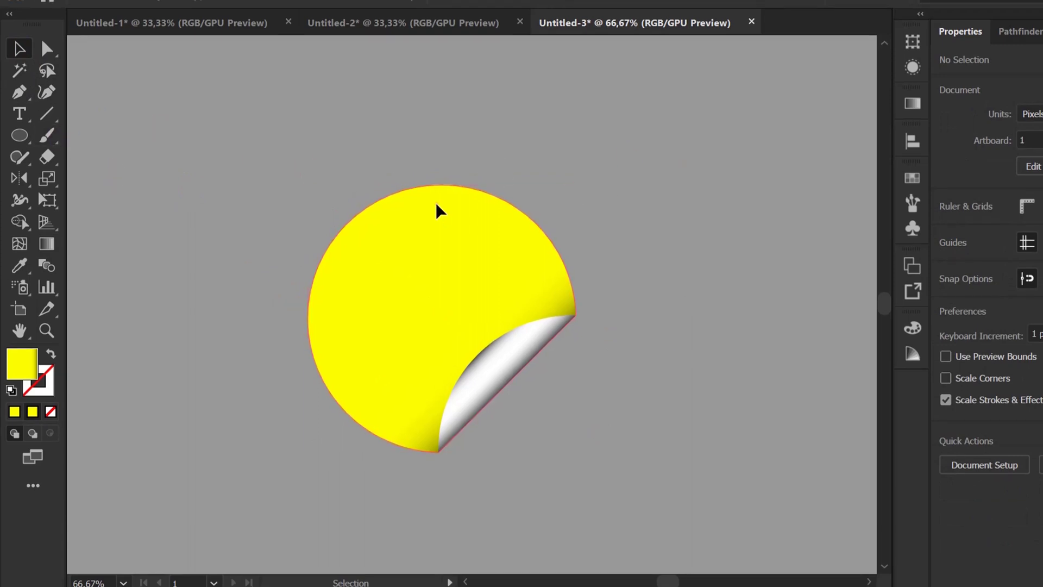
- Apply a Drop Shadow effect to the yellow circle: Multiply mode, 50% opacity, 5 px X and Y offsets, 7 px blur, black
click(439, 210)
click(279, 12)
click(373, 191)
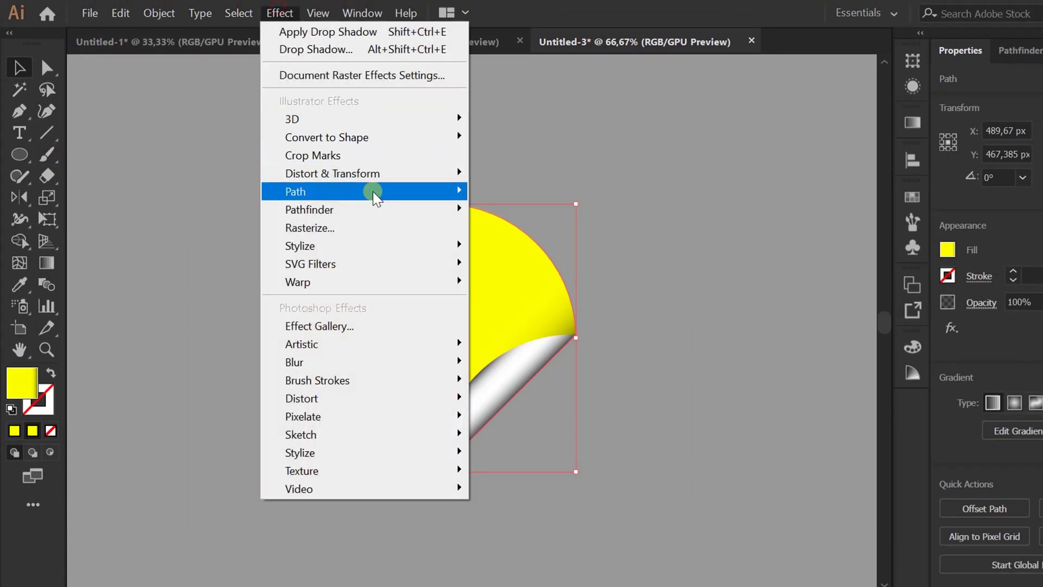
mouse_move(368, 245)
click(546, 246)
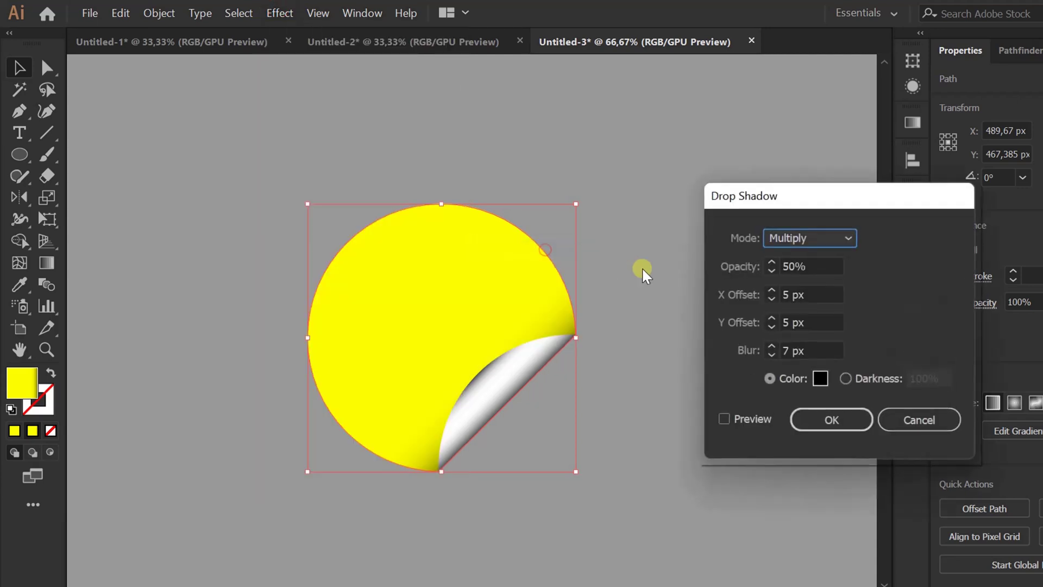
drag(804, 197, 780, 197)
drag(793, 263, 758, 263)
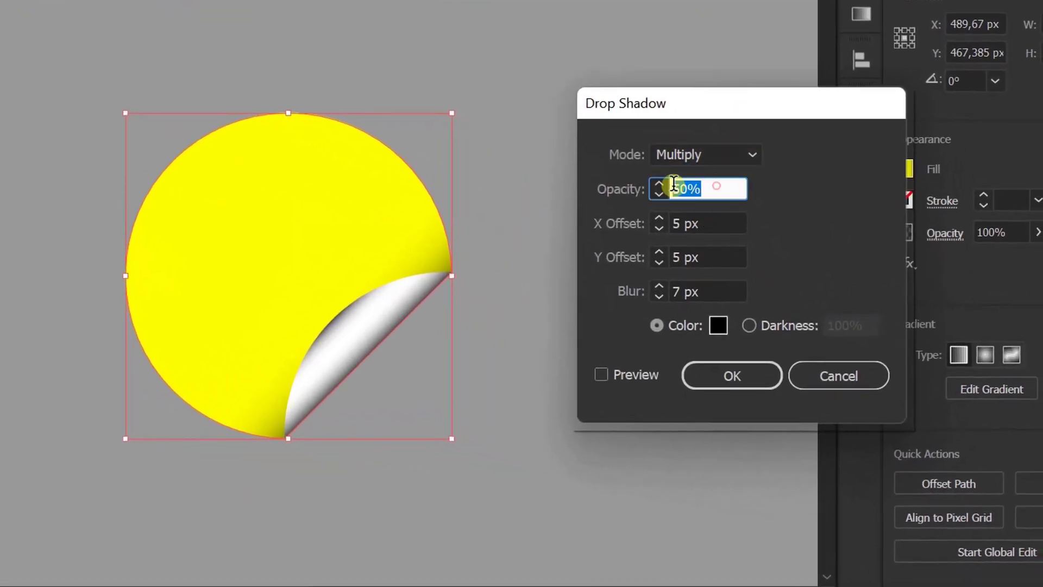
drag(711, 225, 663, 223)
drag(707, 258, 681, 257)
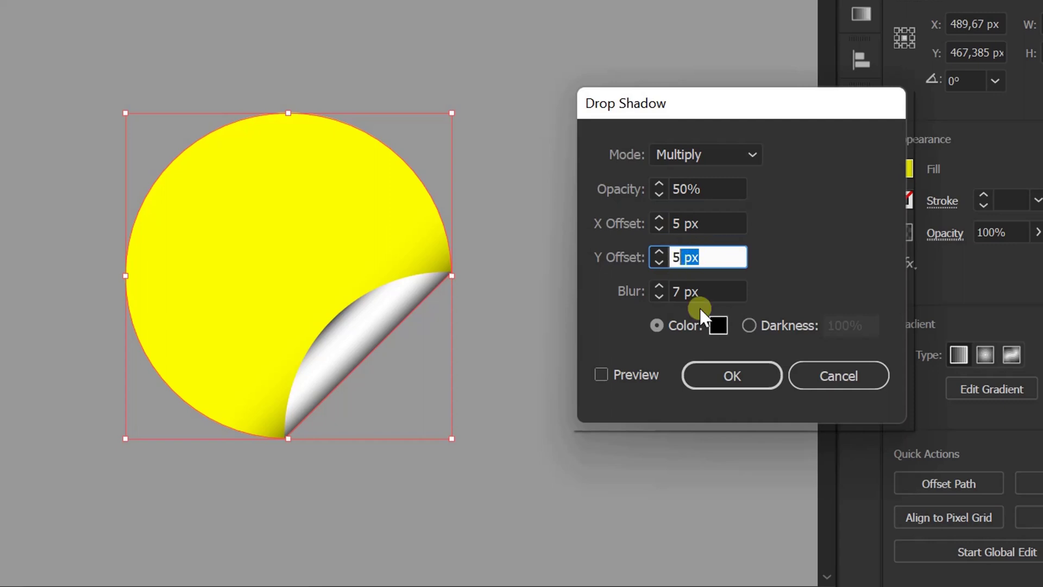
click(603, 374)
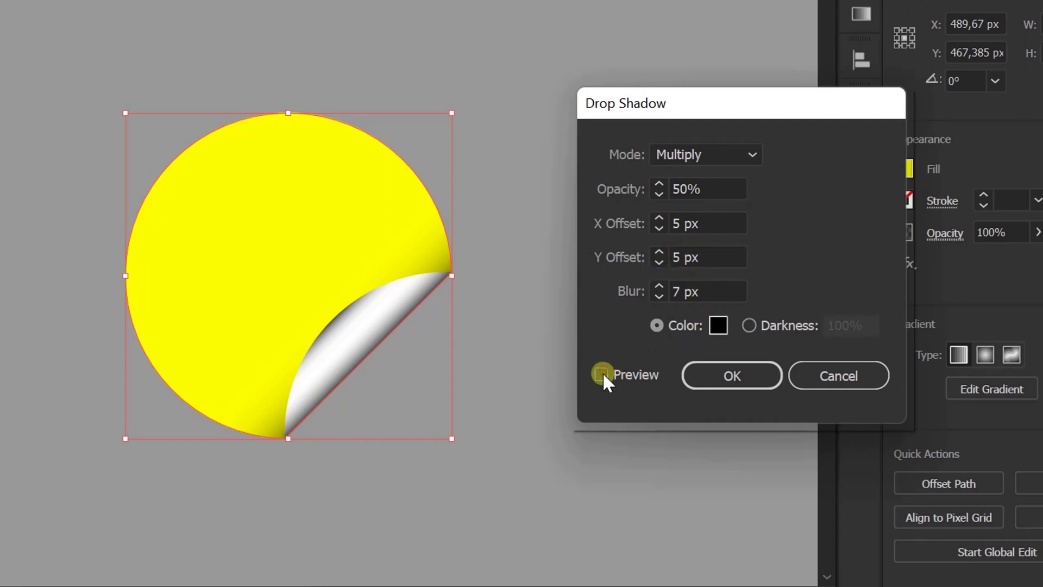
click(732, 377)
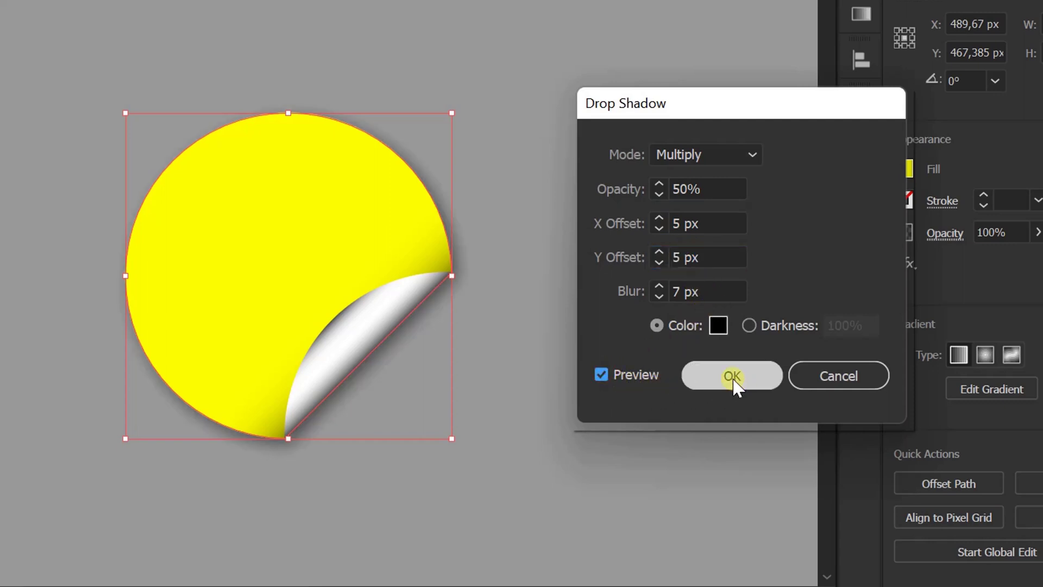
click(549, 410)
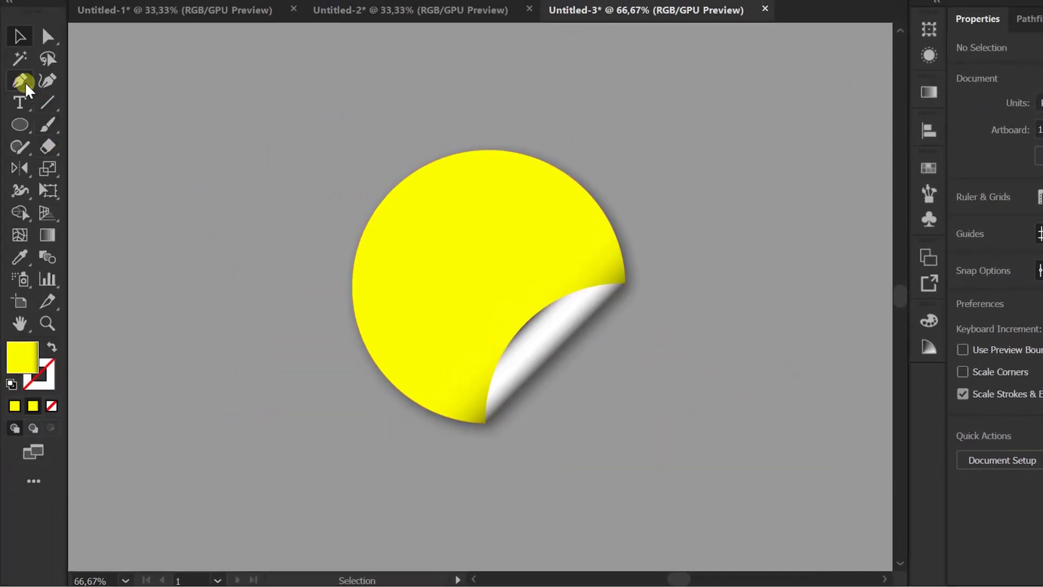
- Add the point text "Text Here" on two lines in the empty area beside the sticker
click(19, 102)
click(230, 119)
text(Text)
key(Return)
text(Here)
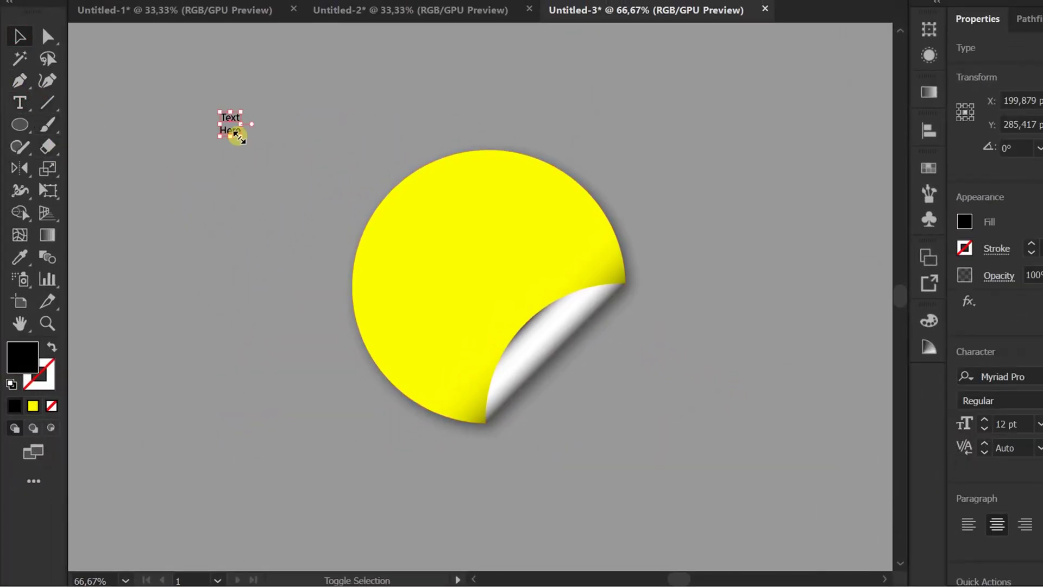
- Scale the text up to about 77.68 pt and place it over the middle of the yellow circle
drag(234, 131, 375, 254)
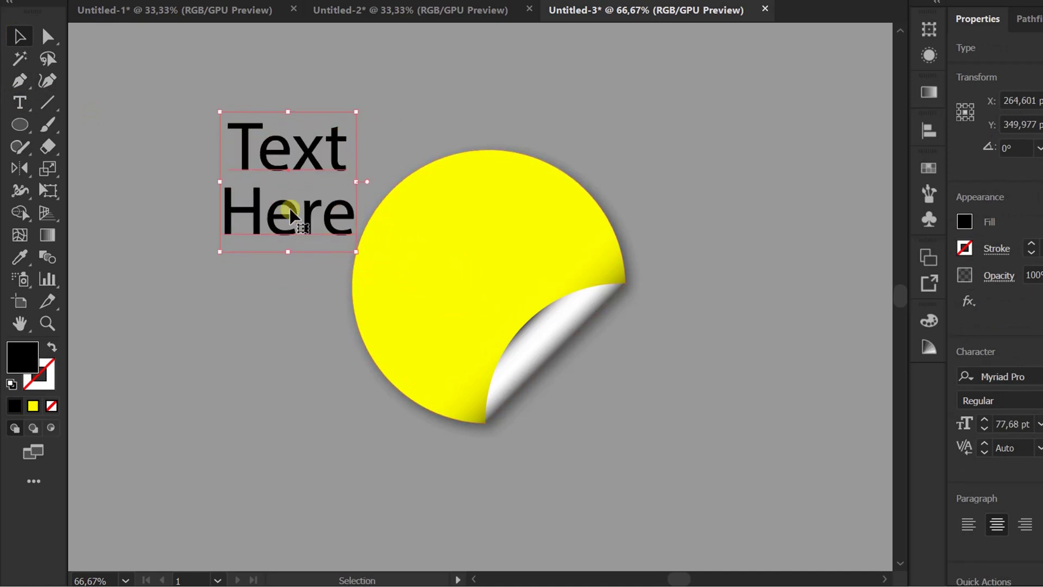
drag(283, 208, 470, 292)
click(280, 391)
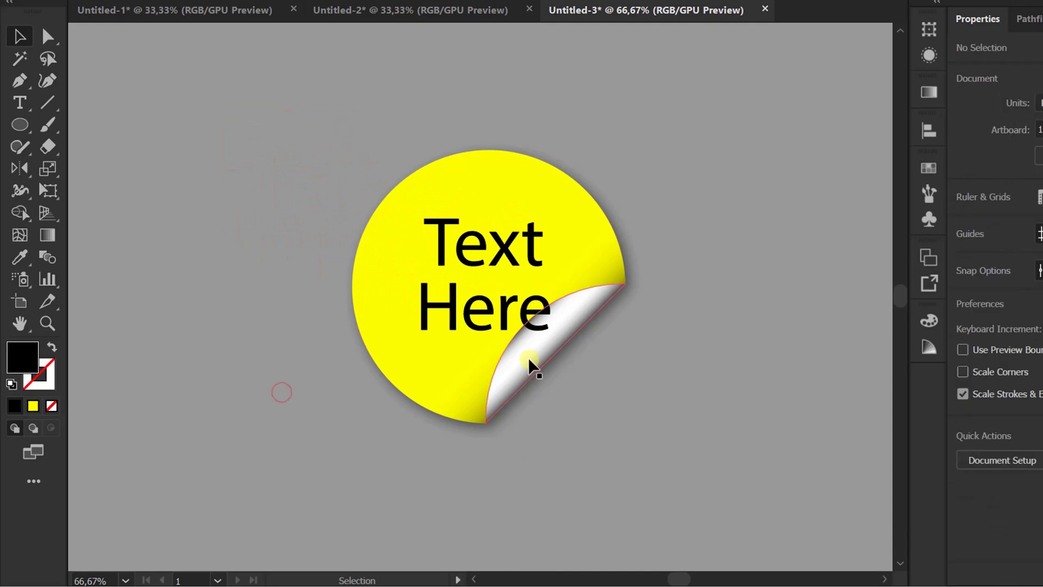
- Bring the folded corner segment to the front so it overlaps the text
right_click(529, 360)
click(623, 489)
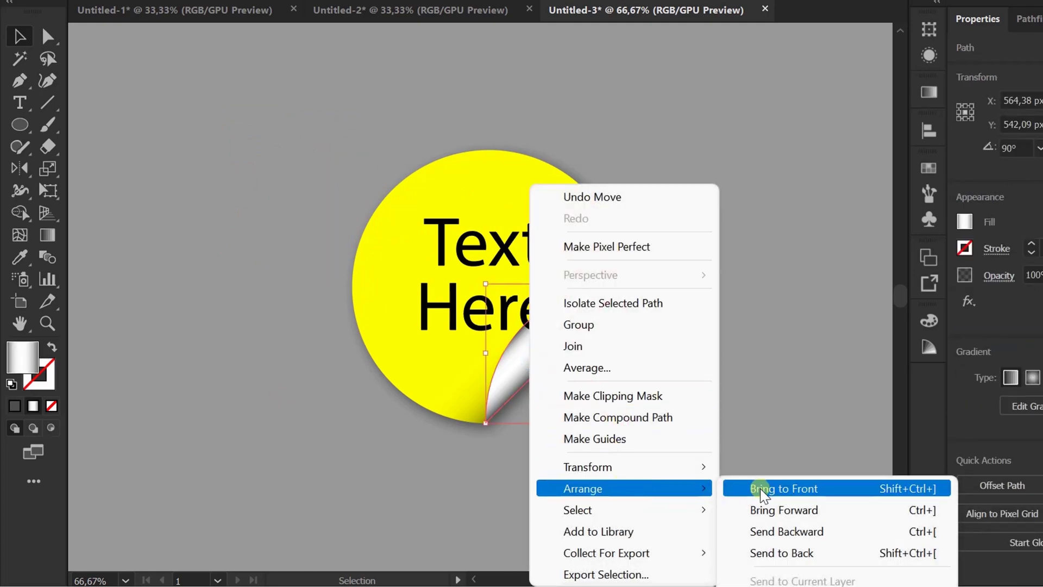
click(793, 490)
click(728, 239)
- Rotate the text slightly counterclockwise on the sticker
click(478, 321)
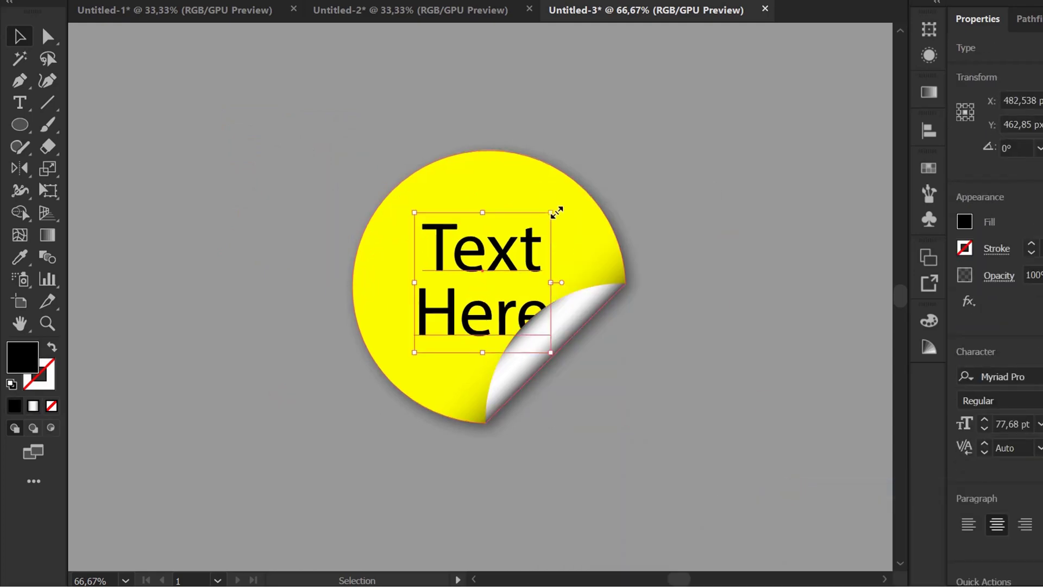
drag(555, 207, 545, 195)
click(697, 169)
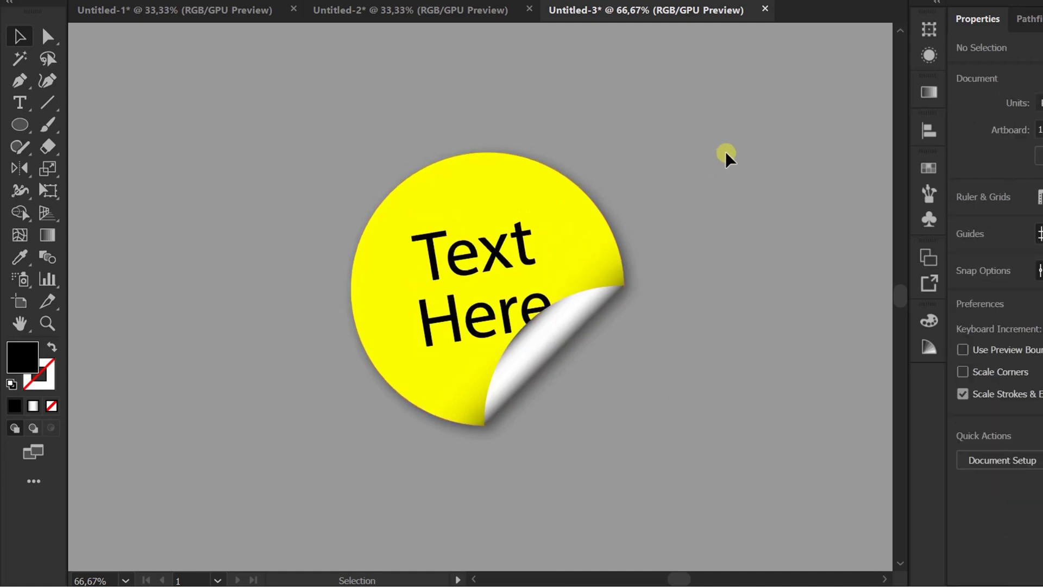
- Group the circle, fold and text, and place a duplicate of the group beside the original sticker
drag(698, 109, 296, 482)
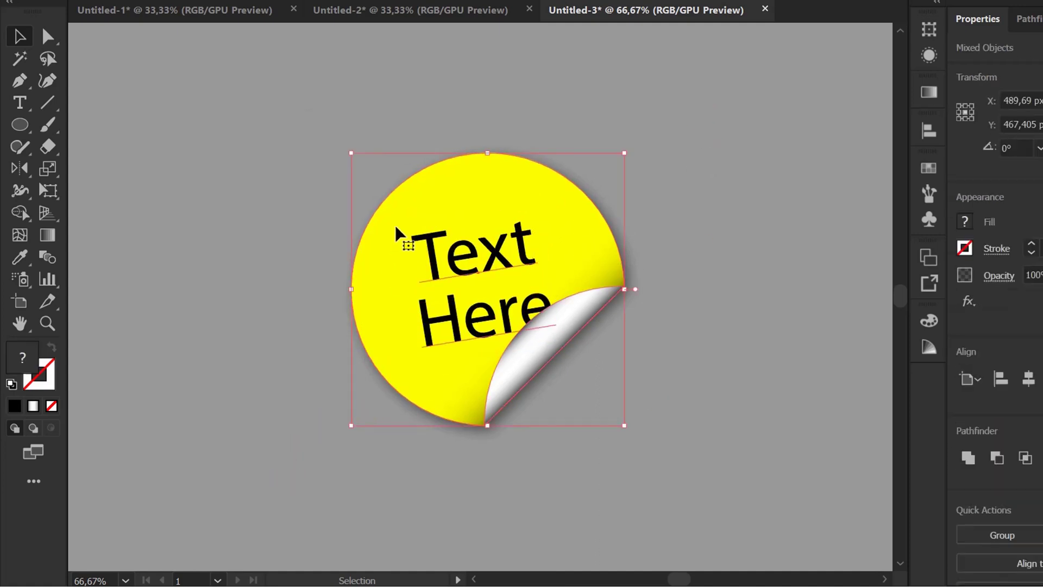
right_click(406, 204)
click(470, 322)
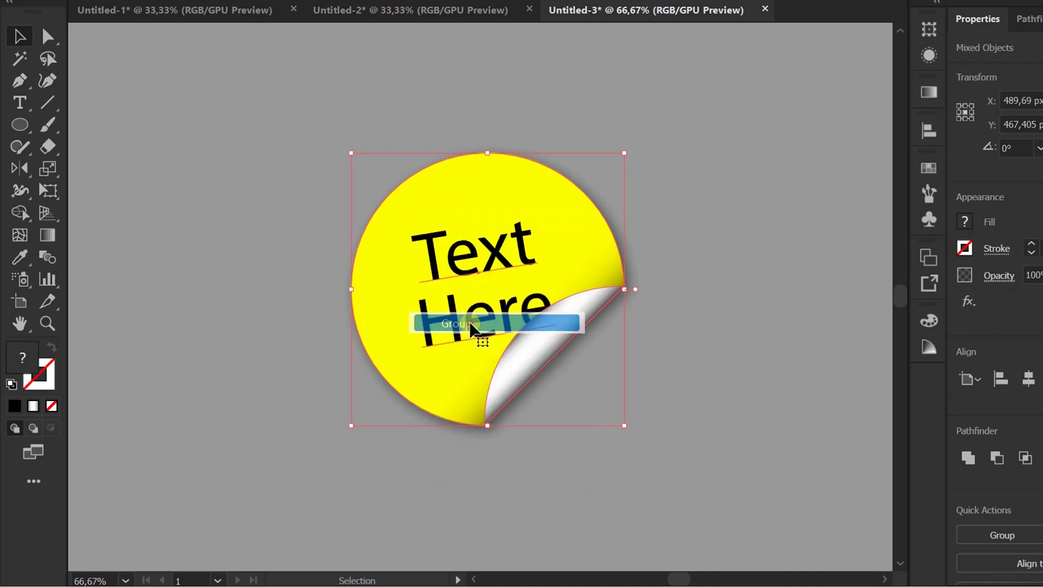
scroll(462, 316, down, 2)
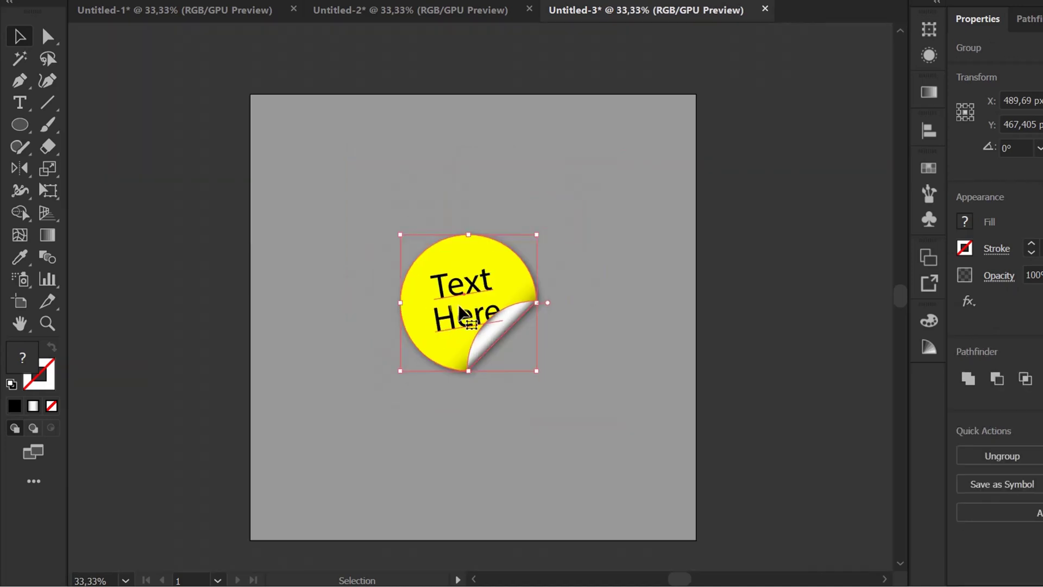
drag(463, 313, 539, 296)
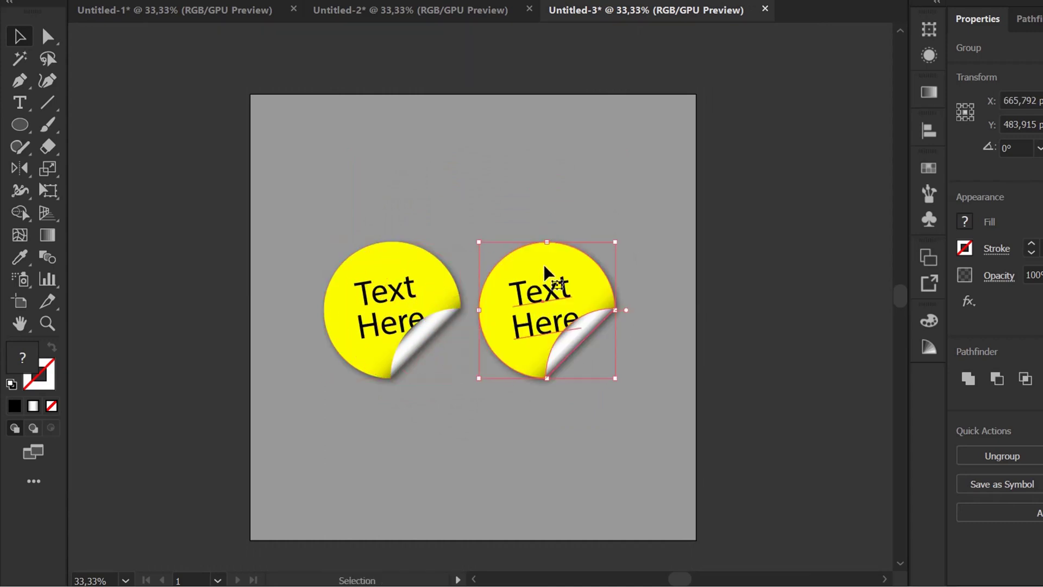
- Isolate the circle in the duplicate sticker, change its yellow gradient stop to white, and leave isolation mode
double_click(550, 267)
click(553, 257)
double_click(553, 254)
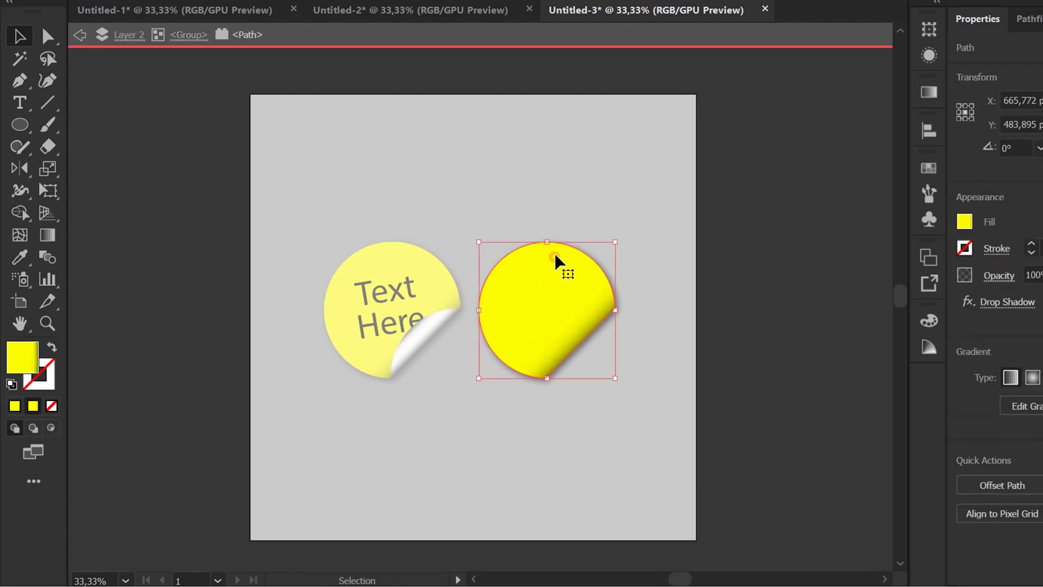
click(929, 93)
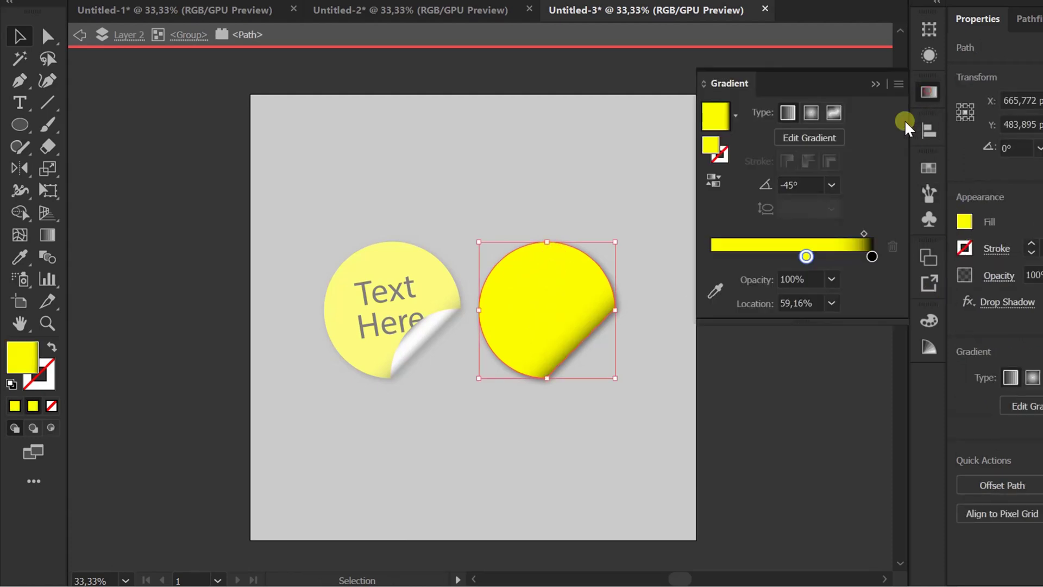
click(735, 117)
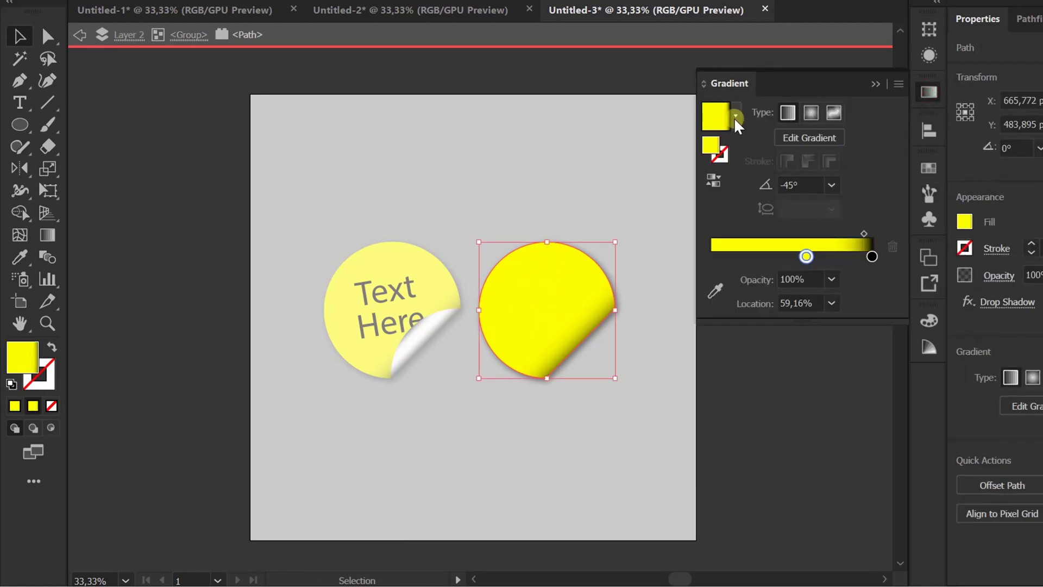
double_click(806, 257)
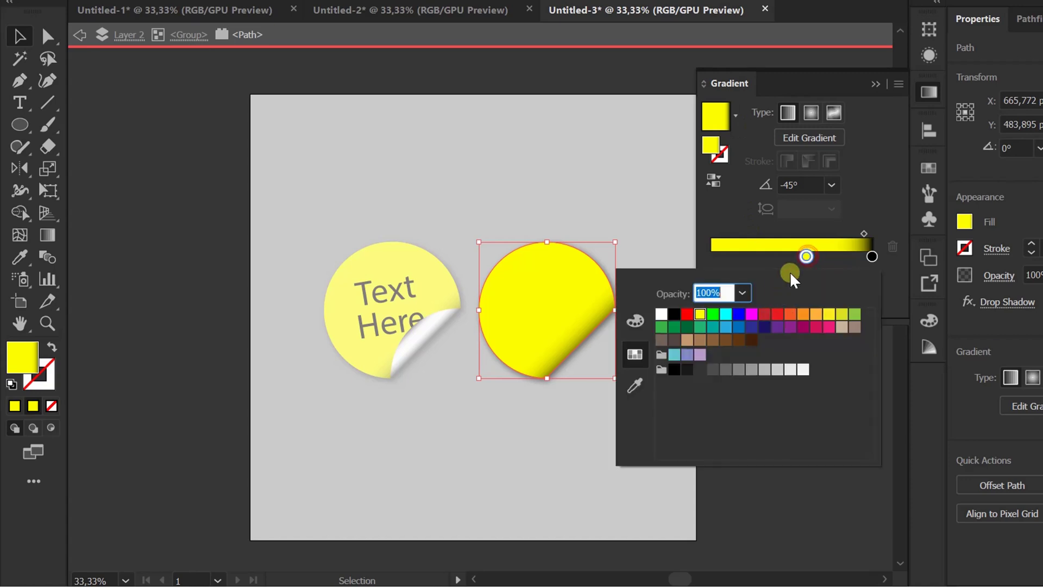
click(662, 316)
click(505, 150)
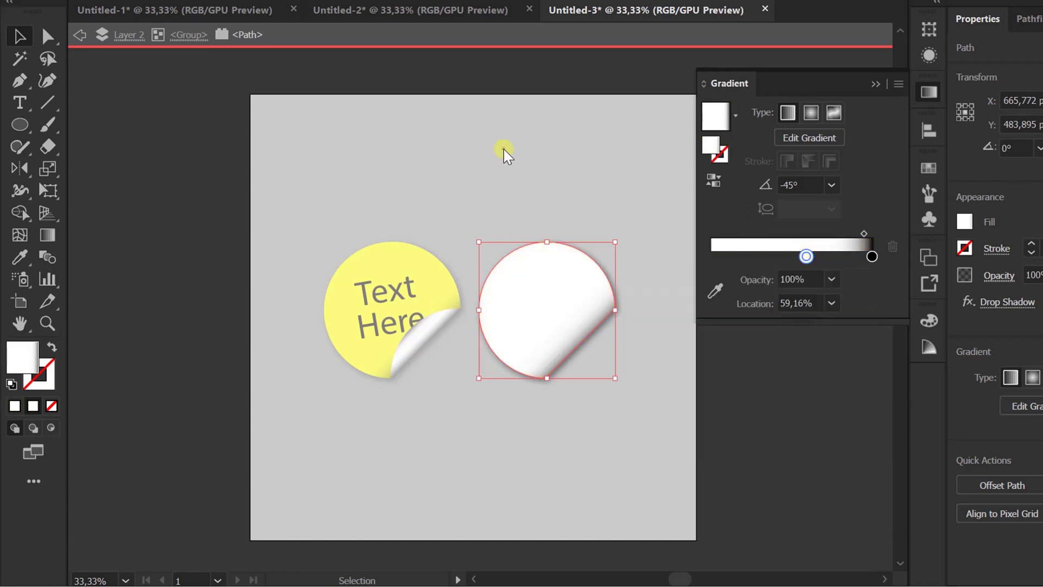
click(76, 35)
click(77, 36)
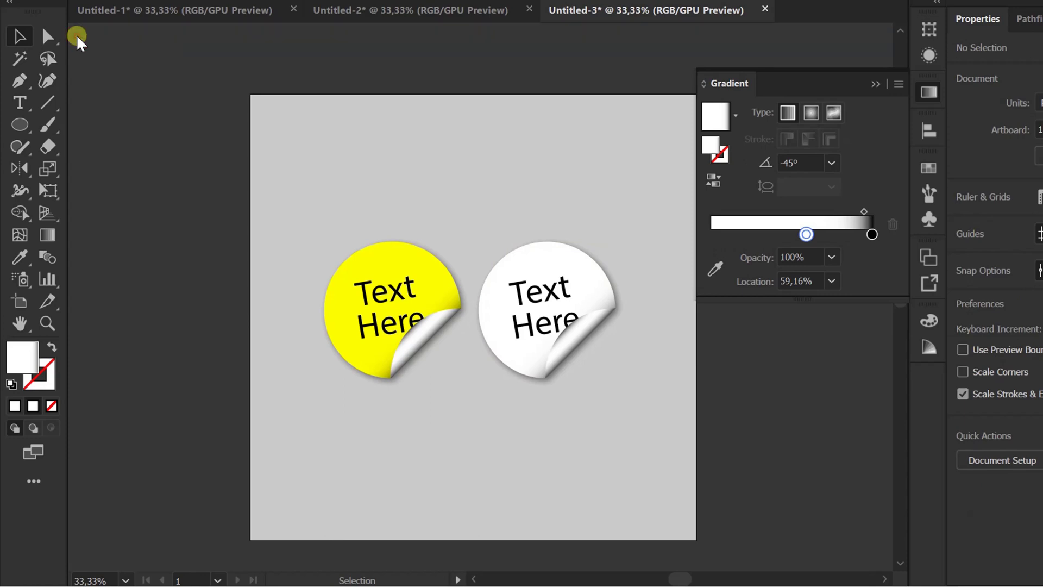
click(875, 83)
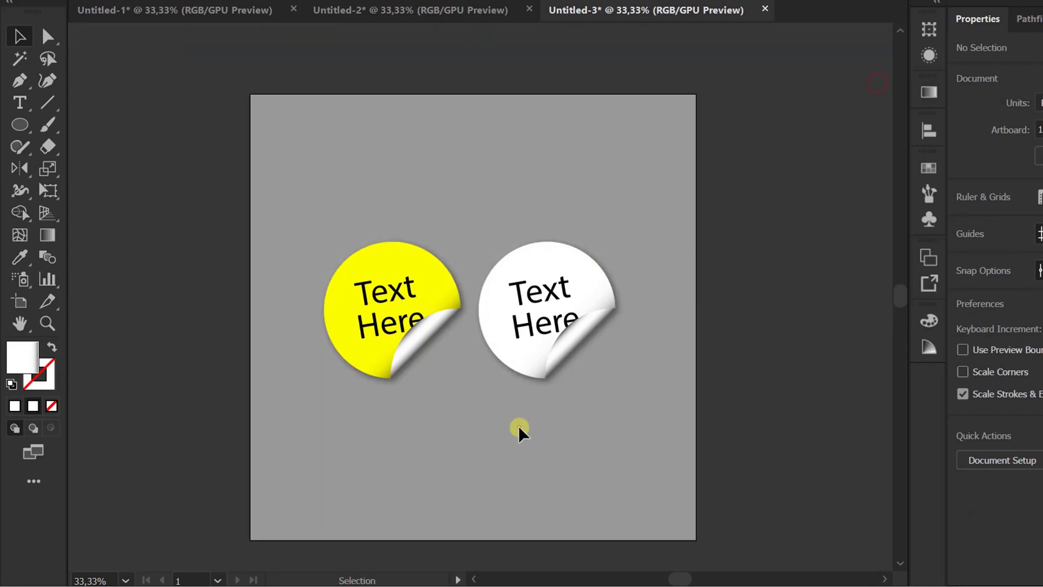
scroll(442, 419, up, 1)
drag(460, 395, 446, 445)
scroll(462, 419, up, 1)
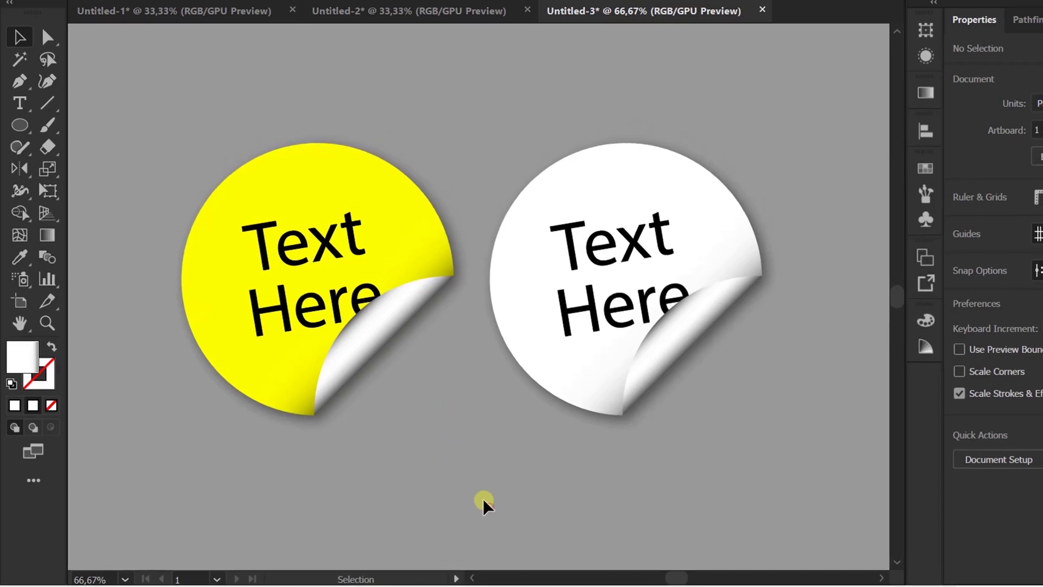